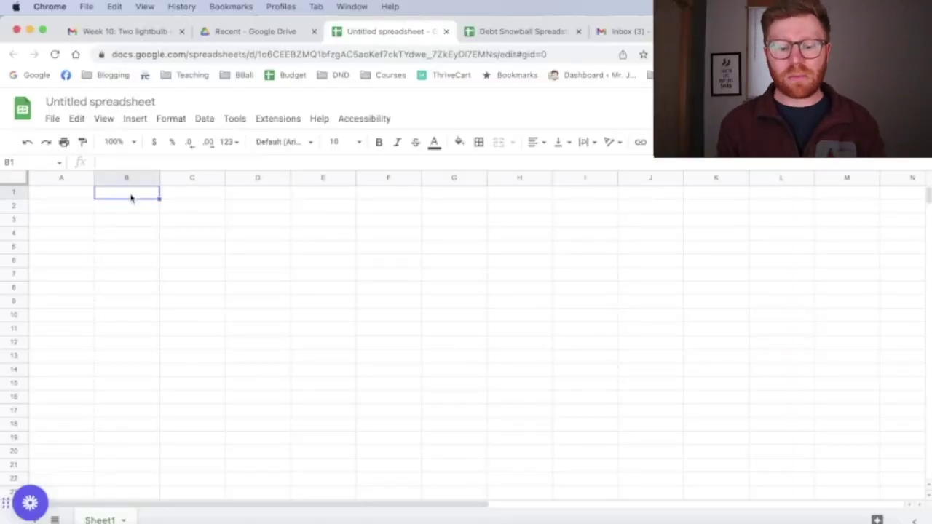
Enter the headers "Payment" in B1 and "Loan A - 3.3%" in C1.
{"action": "type", "text": "Payment"}
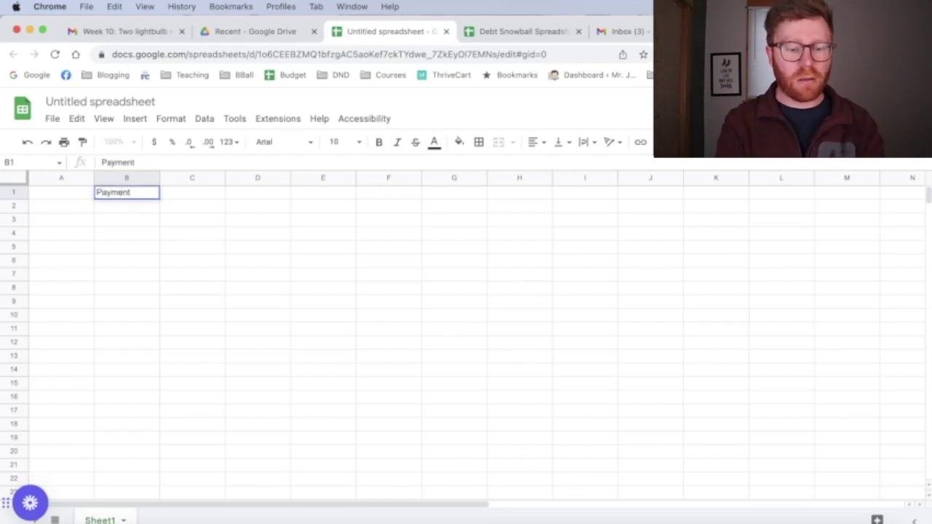
{"action": "key", "text": "Tab"}
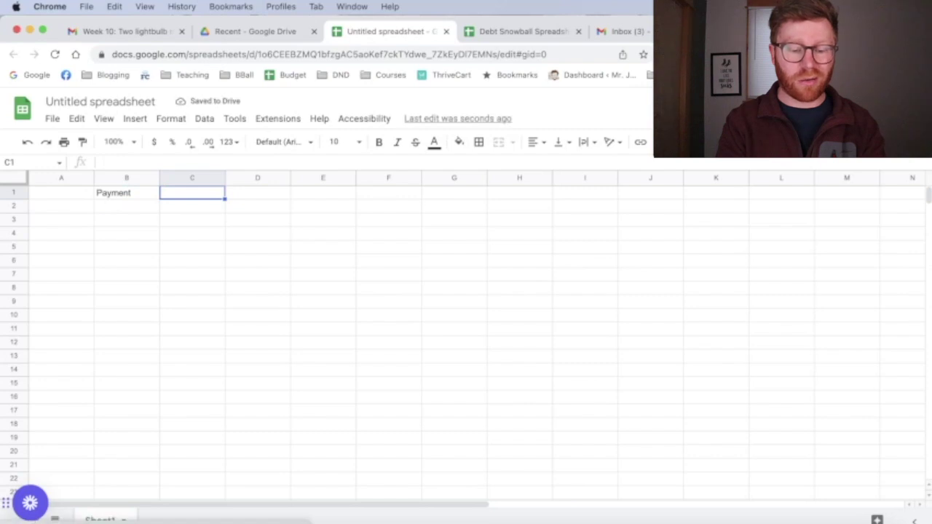
{"action": "type", "text": "Loan"}
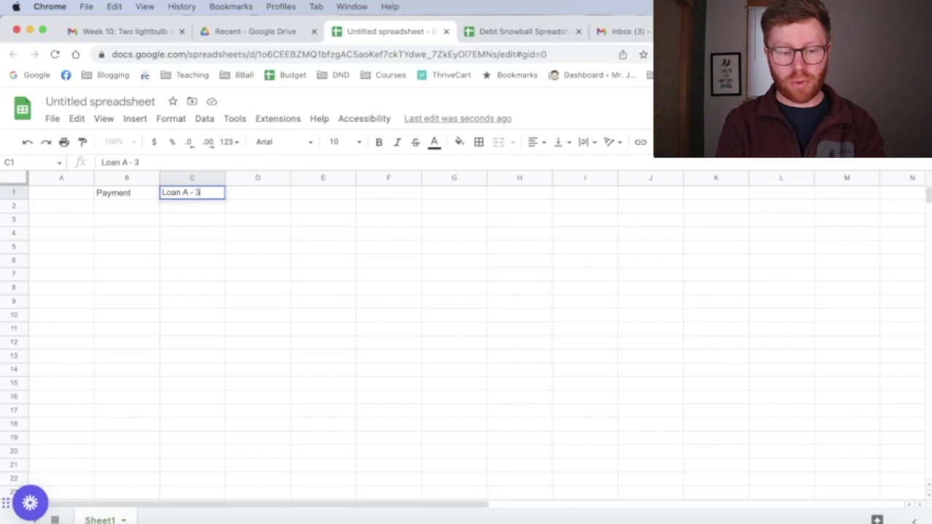
{"action": "type", "text": "A - 3.3%"}
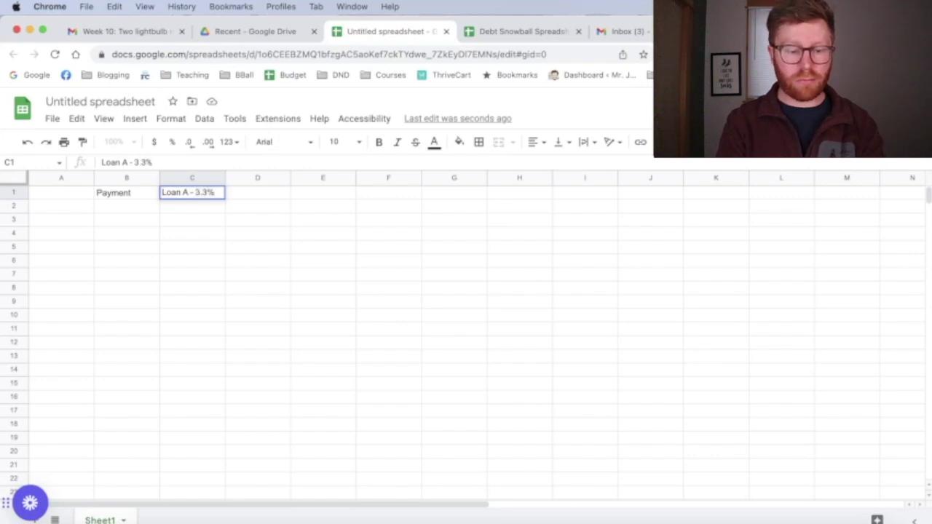
{"action": "key", "text": "Tab"}
Add the headers "Payment" in D1 and "Loan B - 5%" in E1.
{"action": "type", "text": "Payem"}
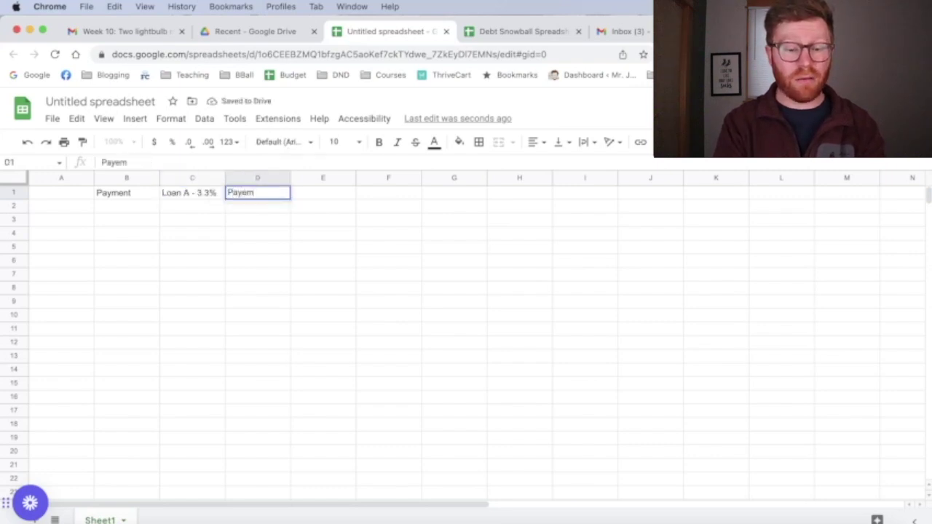
{"action": "key", "text": "BackSpace"}
{"action": "key", "text": "BackSpace"}
{"action": "type", "text": "ment"}
{"action": "key", "text": "Tab"}
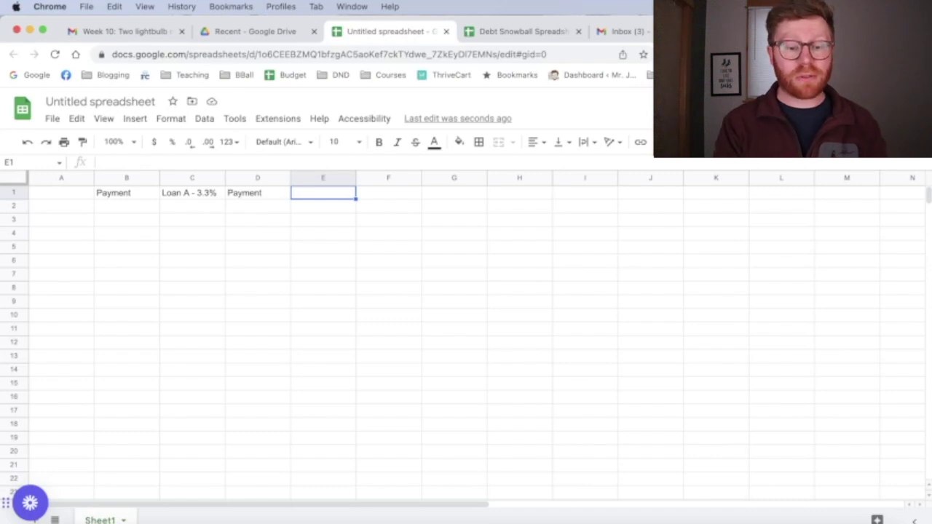
{"action": "type", "text": "Loan B - 5"}
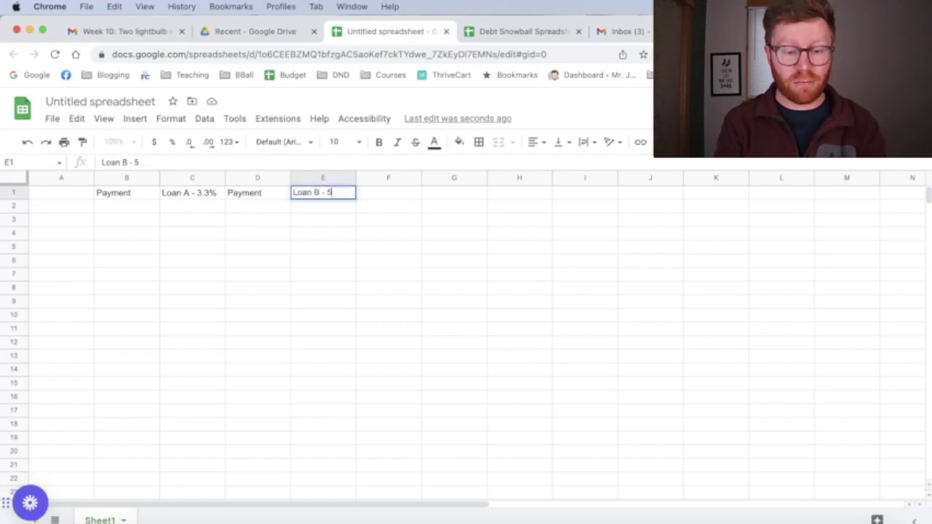
{"action": "type", "text": "%"}
{"action": "key", "text": "Tab"}
Add the headers "Payment" in F1 and "Loan C - 4%" in G1.
{"action": "type", "text": "Payment"}
{"action": "key", "text": "Tab"}
{"action": "type", "text": "Loan c"}
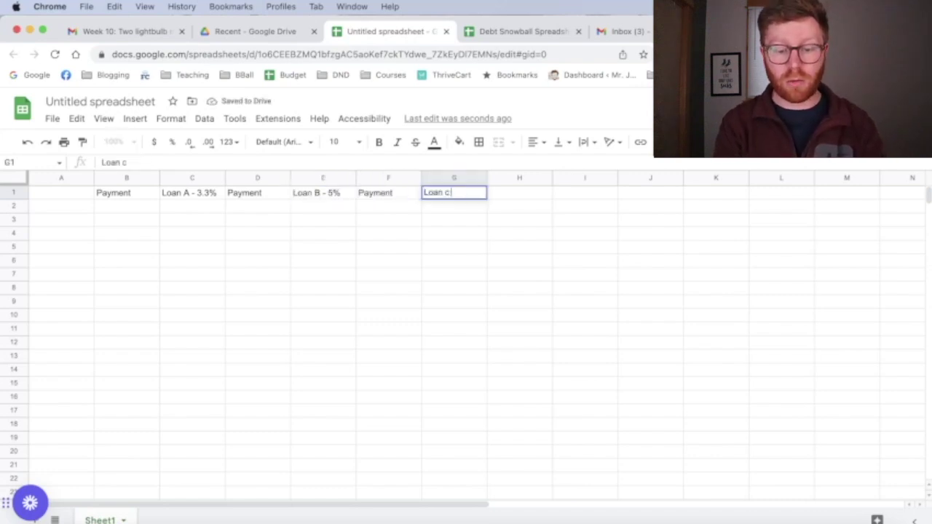
{"action": "type", "text": " -0"}
{"action": "key", "text": "BackSpace"}
{"action": "key", "text": "BackSpace"}
{"action": "key", "text": "BackSpace"}
{"action": "type", "text": "C - 4"}
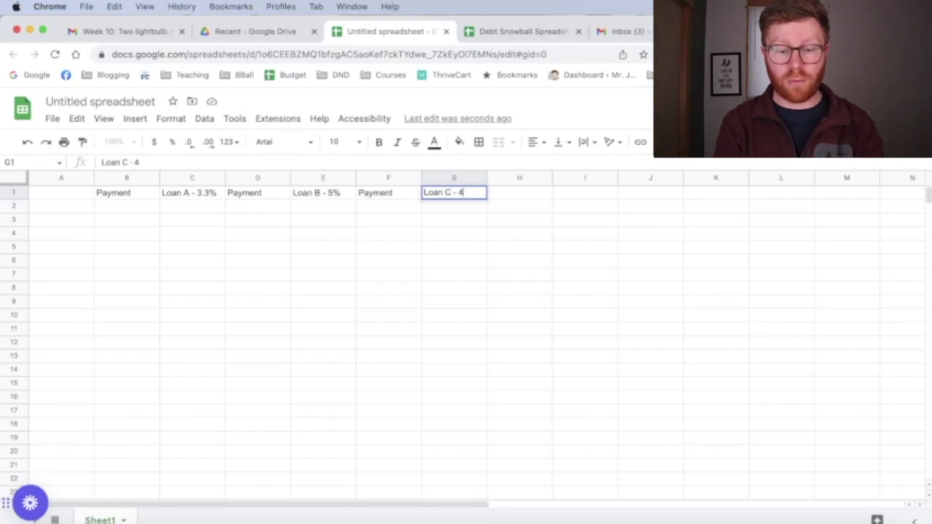
{"action": "type", "text": "%"}
{"action": "key", "text": "Return"}
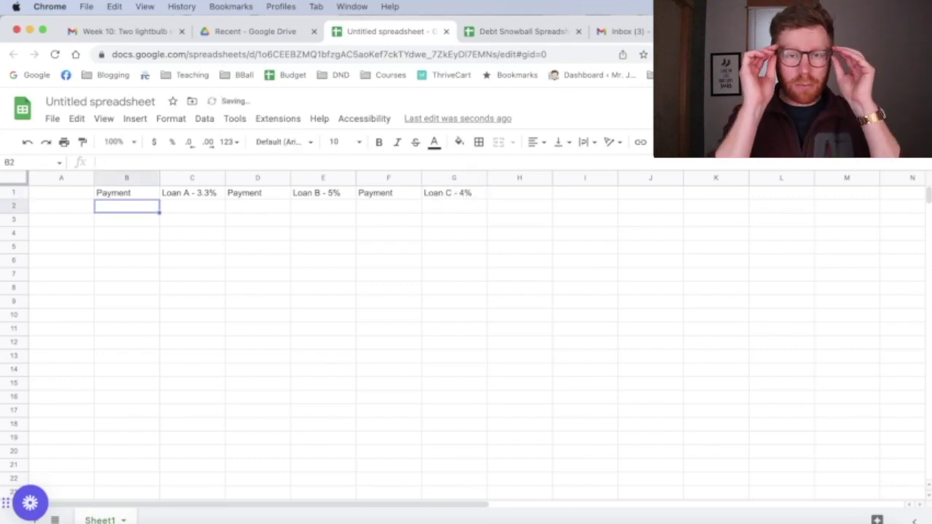
{"action": "left_click", "coordinate": [99, 194]}
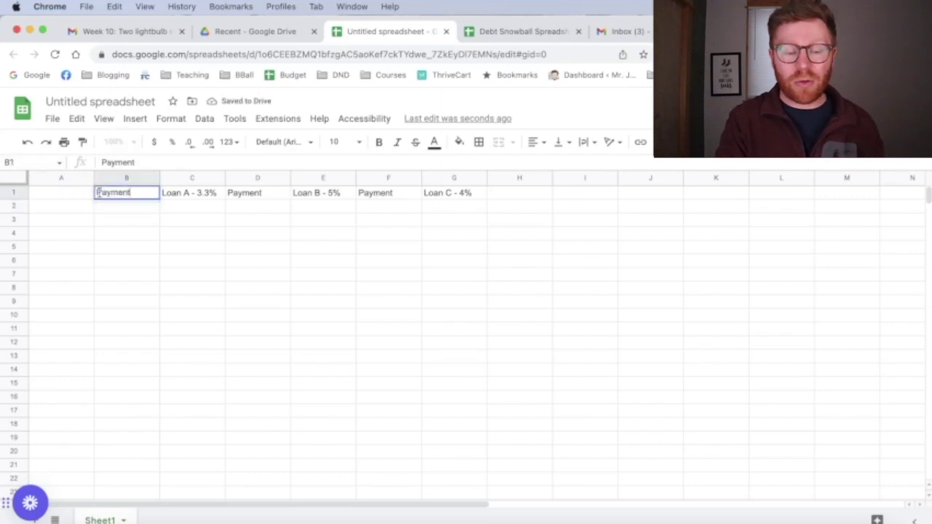
{"action": "left_click", "coordinate": [188, 198]}
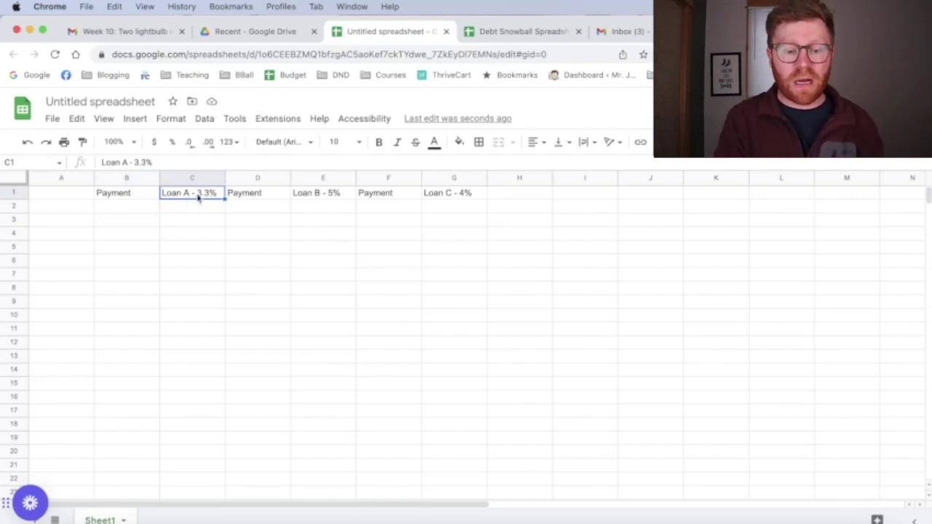
{"action": "left_click", "coordinate": [335, 198]}
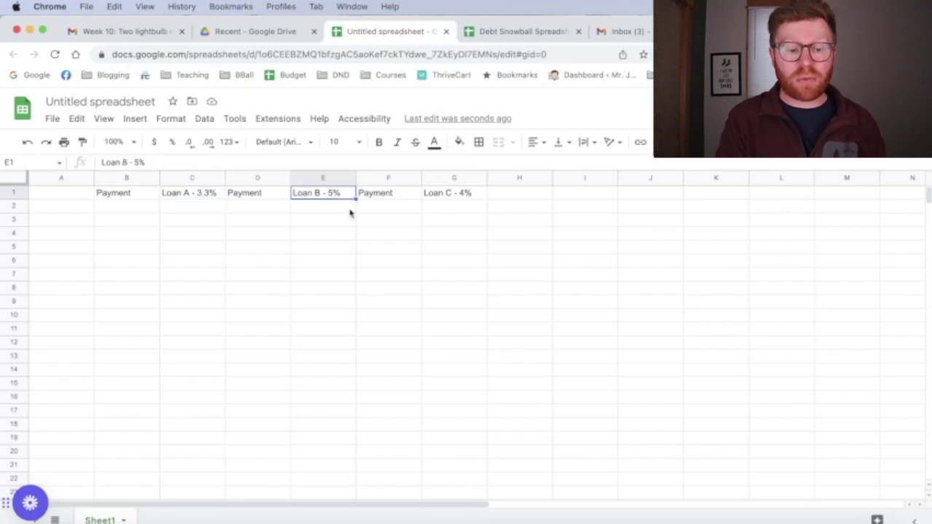
{"action": "left_click", "coordinate": [348, 210]}
Enter the starting loan balances in row 2: 1500 for Loan A, 6000 for Loan B and 15000 for Loan C.
{"action": "left_click", "coordinate": [184, 210]}
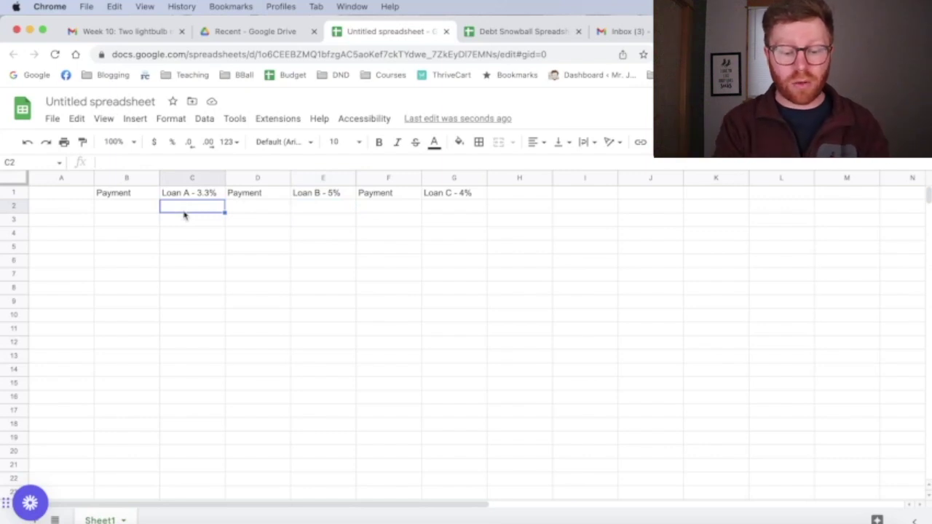
{"action": "type", "text": "1500"}
{"action": "key", "text": "Tab"}
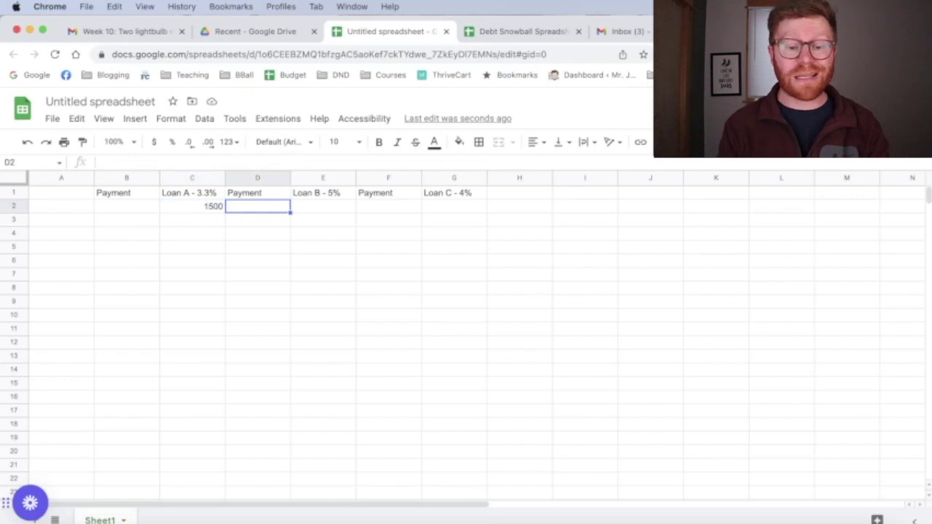
{"action": "key", "text": "Tab"}
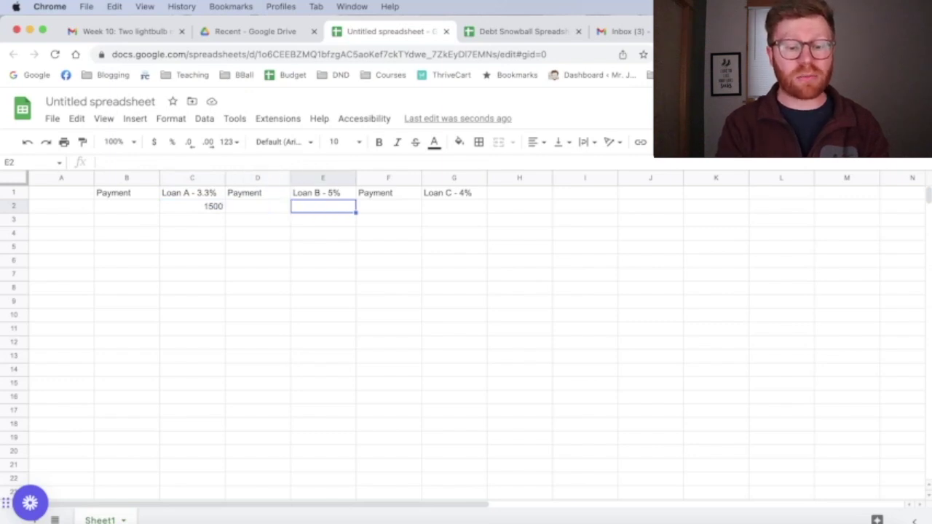
{"action": "type", "text": "6000"}
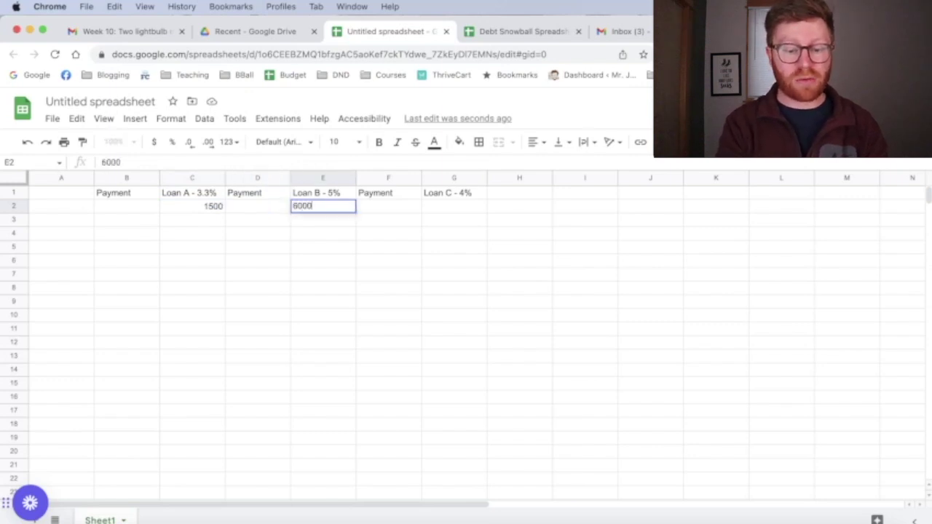
{"action": "left_click", "coordinate": [453, 206]}
{"action": "type", "text": "15000"}
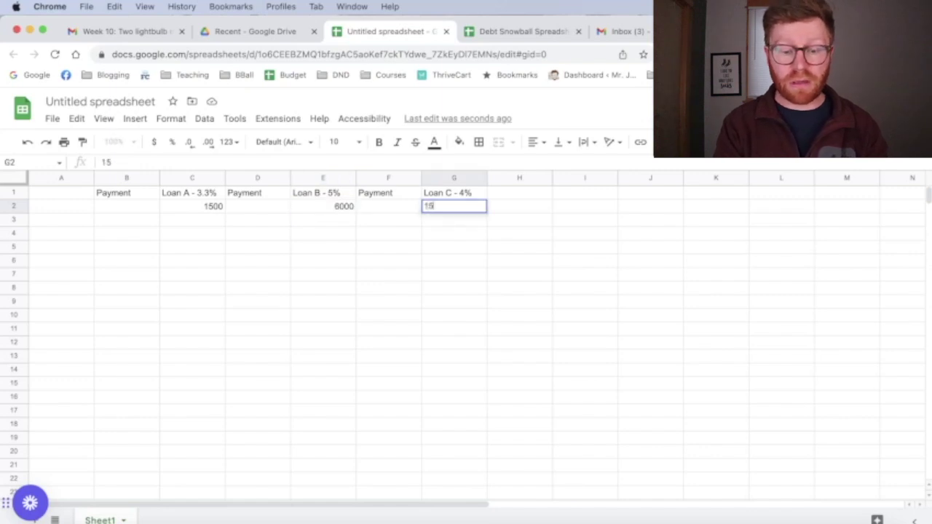
{"action": "left_click", "coordinate": [191, 219]}
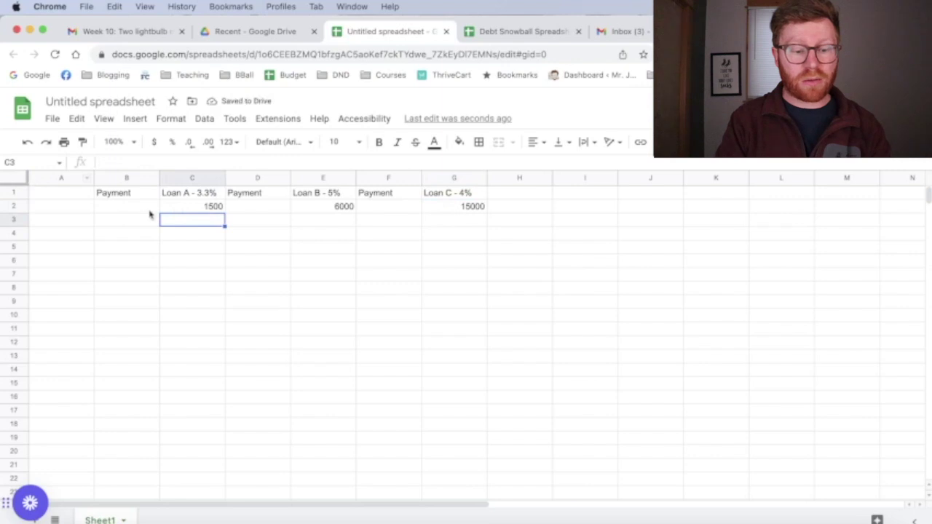
{"action": "left_click", "coordinate": [126, 209]}
{"action": "left_click_drag", "start_coordinate": [127, 209], "coordinate": [462, 370]}
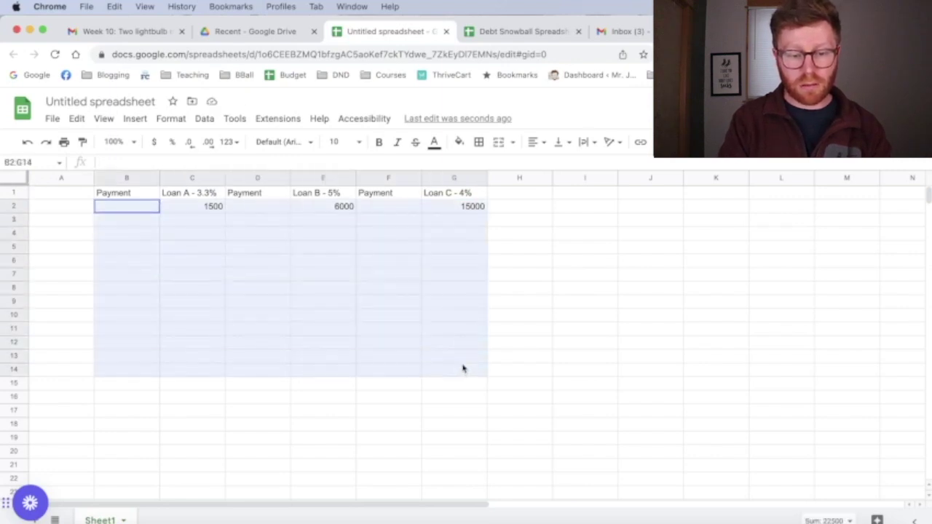
{"action": "left_click", "coordinate": [64, 239]}
Format columns B through G as currency and center their contents horizontally.
{"action": "left_click_drag", "start_coordinate": [120, 179], "coordinate": [473, 206]}
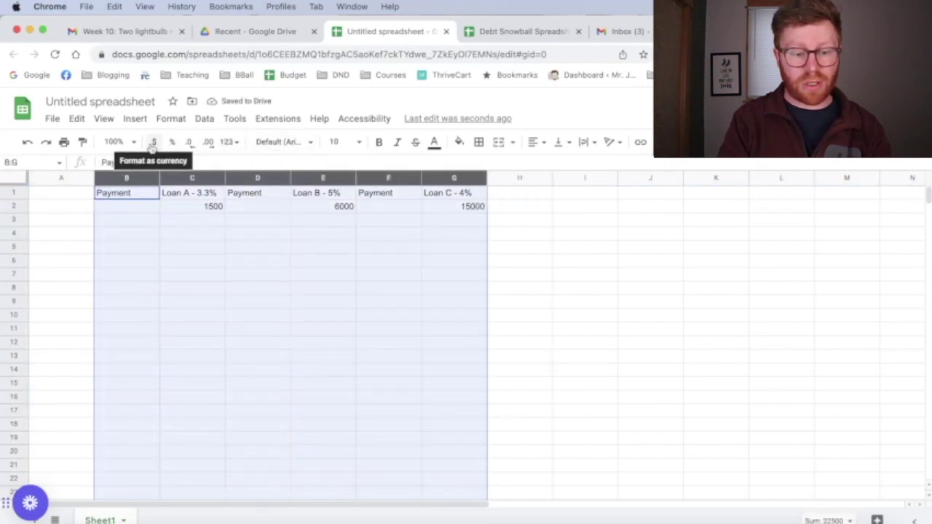
{"action": "left_click", "coordinate": [154, 143]}
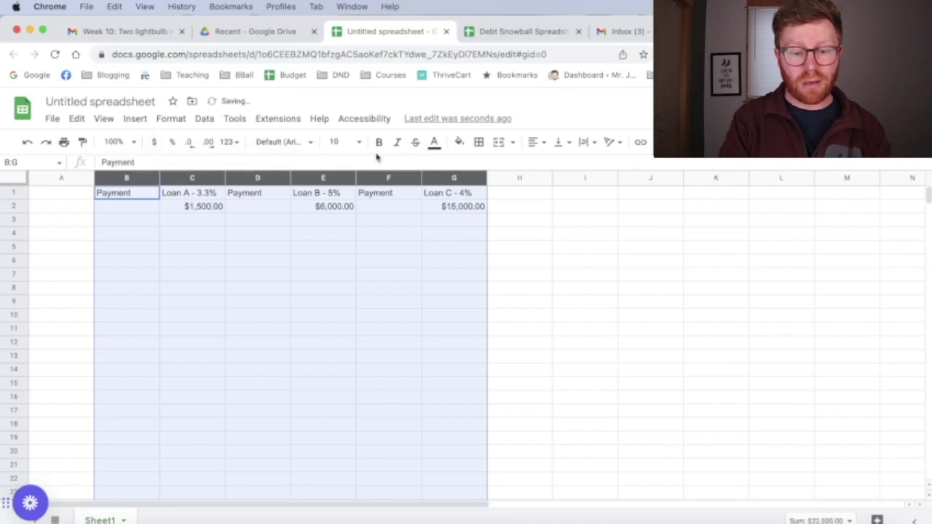
{"action": "left_click", "coordinate": [533, 142]}
{"action": "left_click", "coordinate": [550, 165]}
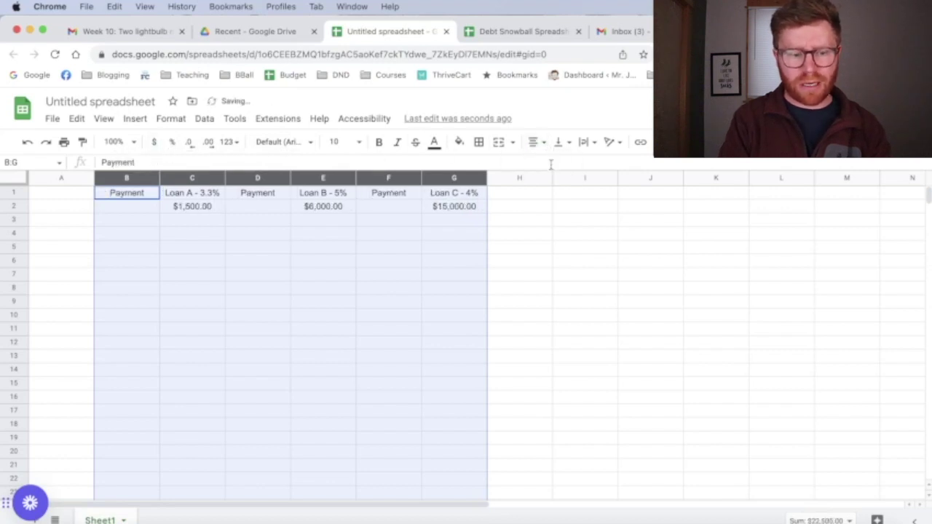
{"action": "left_click", "coordinate": [506, 269]}
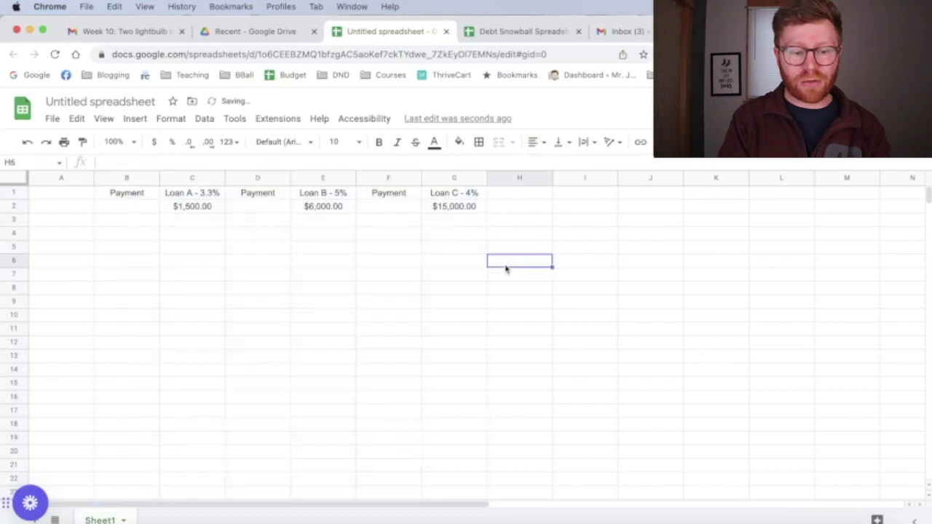
Enter the monthly payments in row 2: 100 for Loan A, 85 for Loan B and 130 for Loan C.
{"action": "left_click", "coordinate": [112, 211]}
{"action": "type", "text": "1000"}
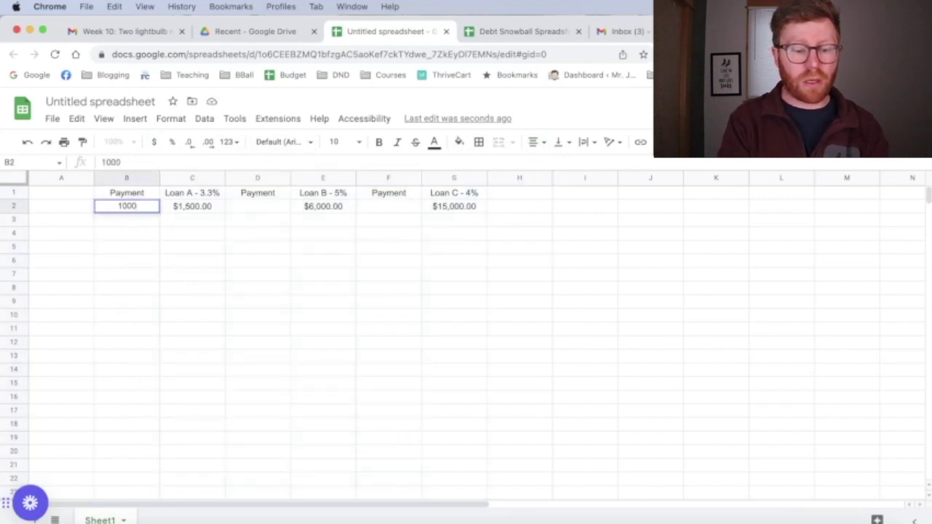
{"action": "key", "text": "BackSpace"}
{"action": "key", "text": "Tab"}
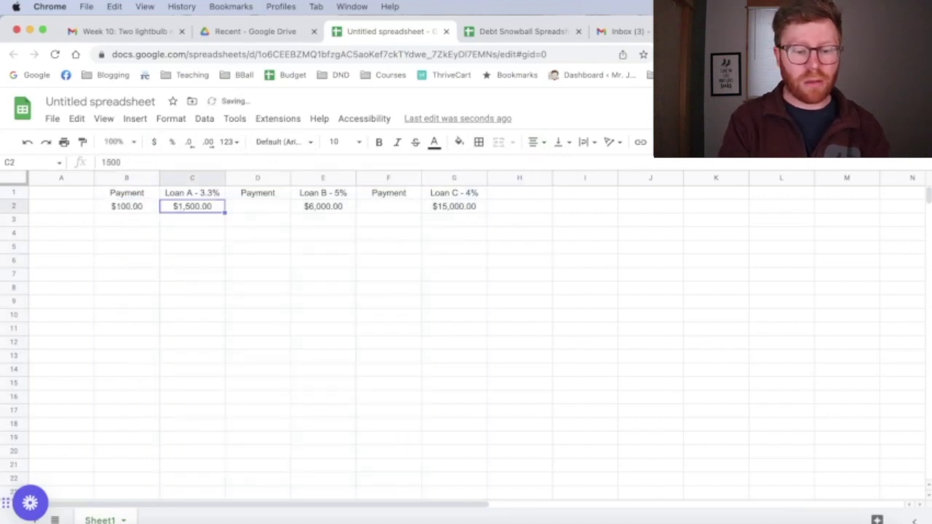
{"action": "key", "text": "Tab"}
{"action": "type", "text": "85"}
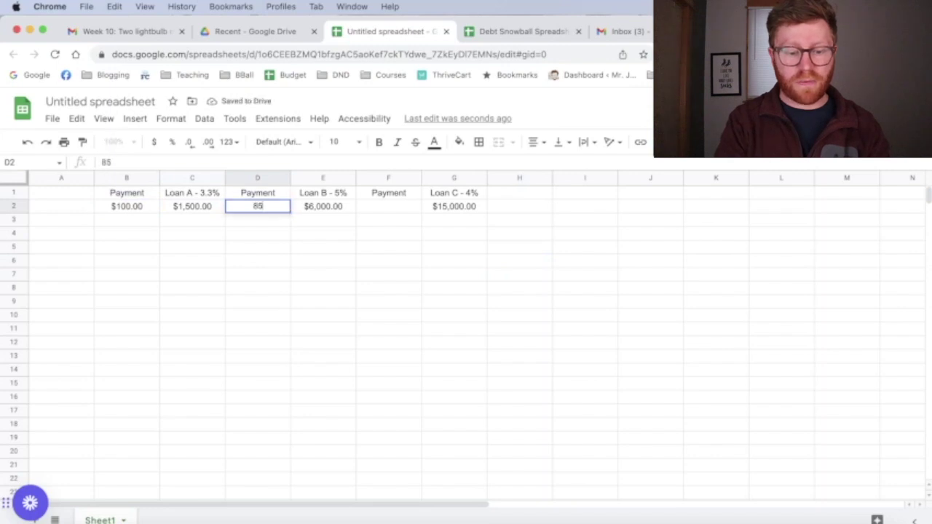
{"action": "left_click", "coordinate": [369, 208]}
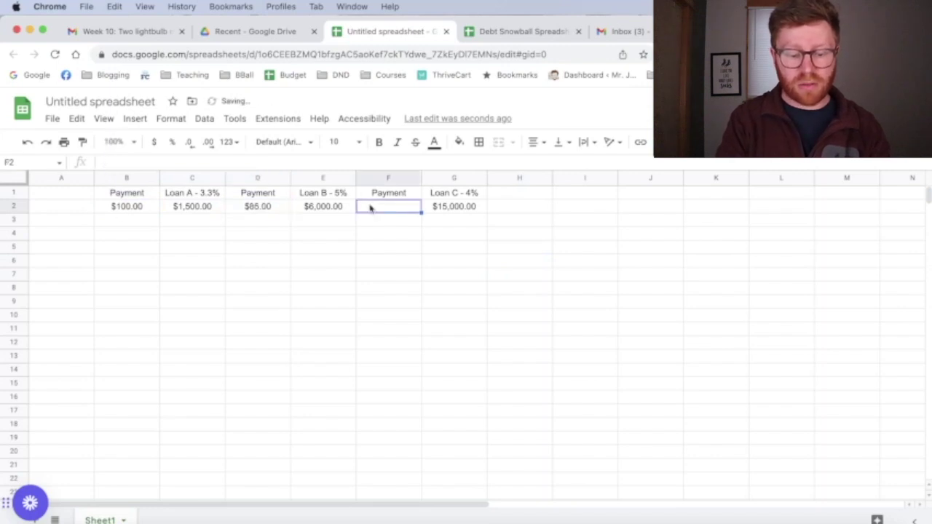
{"action": "type", "text": "130"}
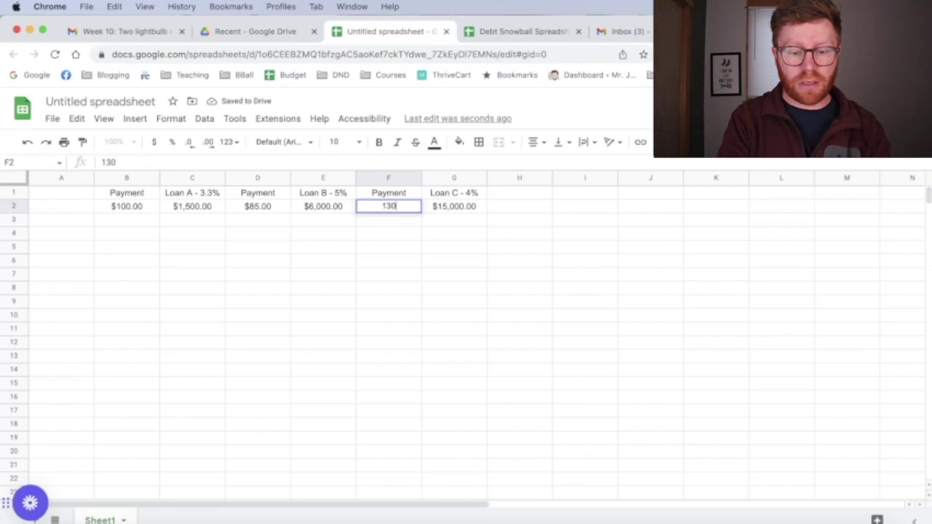
{"action": "key", "text": "Return"}
Label the first month "Jan 23" in A3.
{"action": "left_click", "coordinate": [76, 226]}
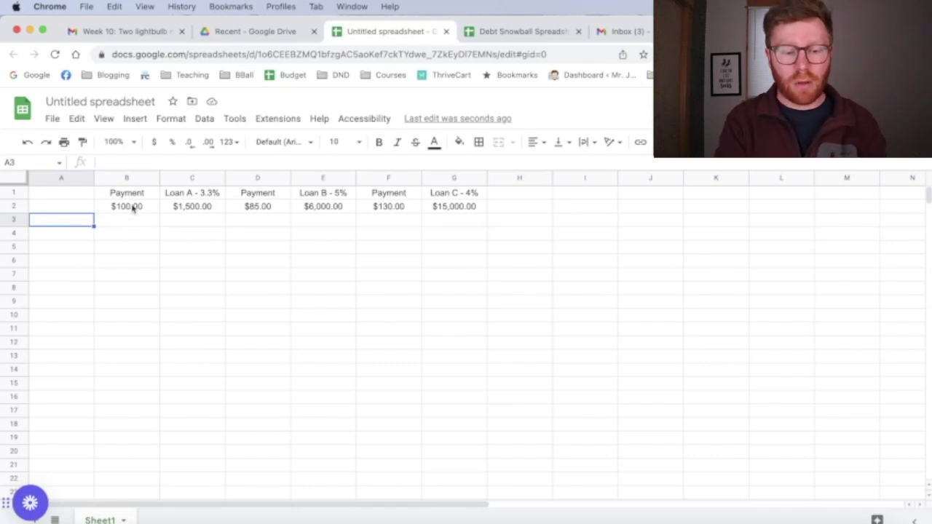
{"action": "type", "text": "Jan"}
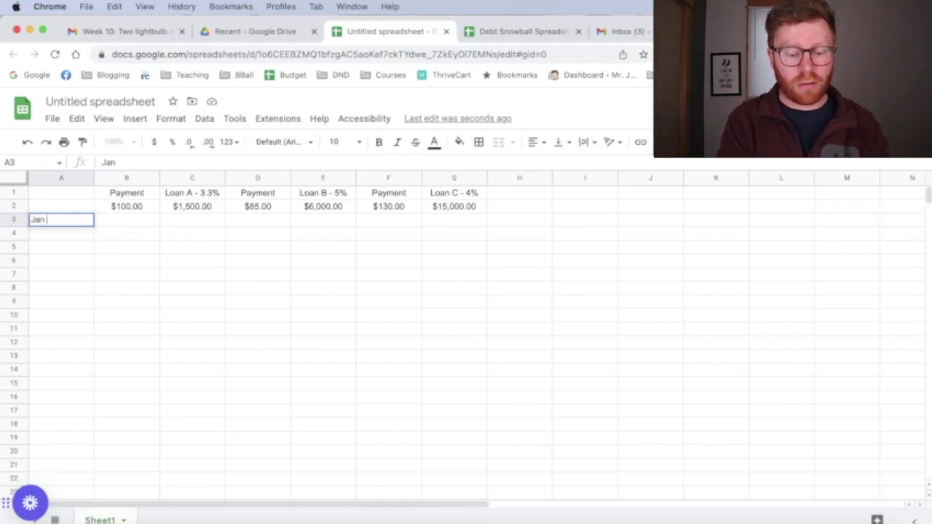
{"action": "type", "text": " 23"}
{"action": "key", "text": "Return"}
{"action": "type", "text": "J"}
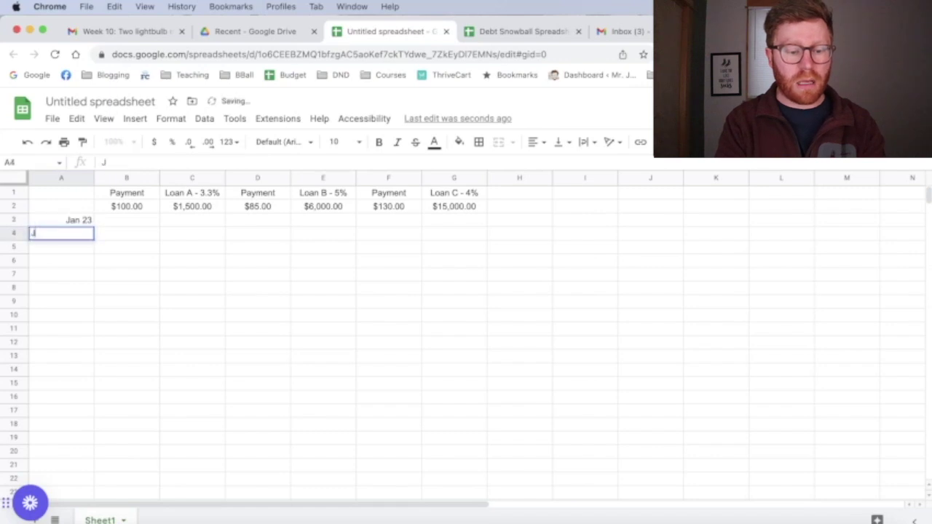
{"action": "key", "text": "BackSpace"}
{"action": "type", "text": "Feb"}
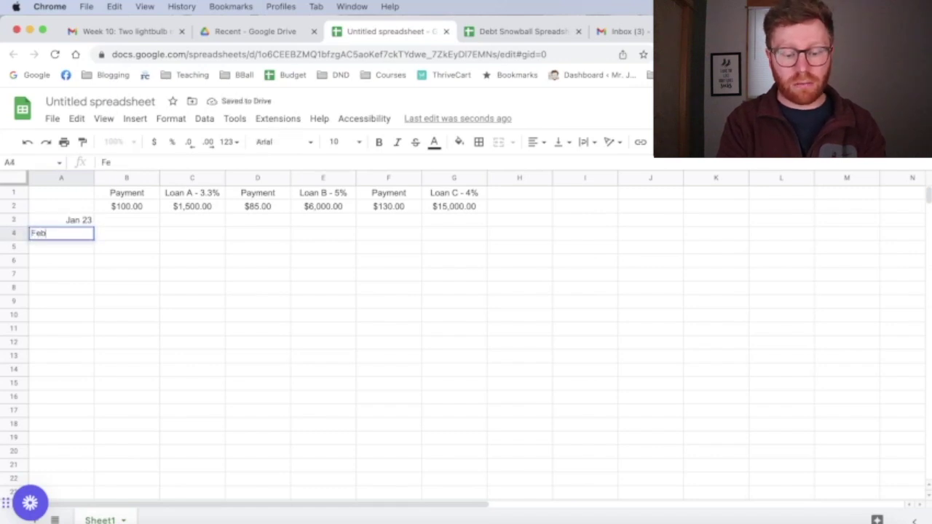
{"action": "type", "text": " 23"}
{"action": "key", "text": "Return"}
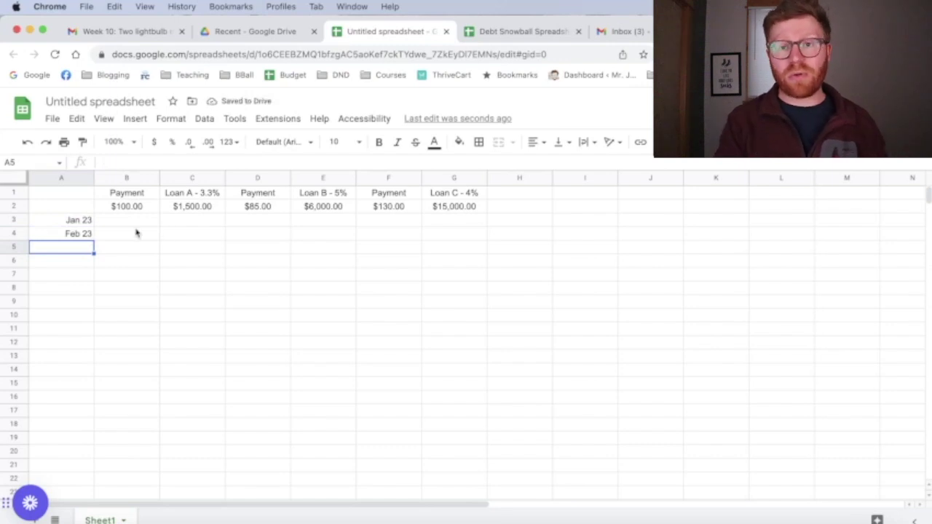
{"action": "left_click", "coordinate": [83, 237]}
{"action": "key", "text": "Delete"}
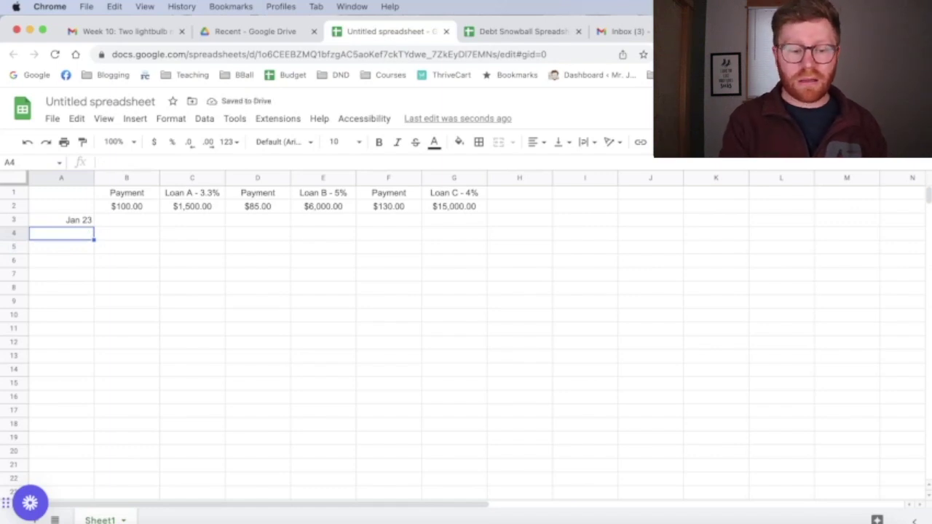
Enter the formula =edate(A3,1) in A4 to produce the month following A3.
{"action": "type", "text": "="}
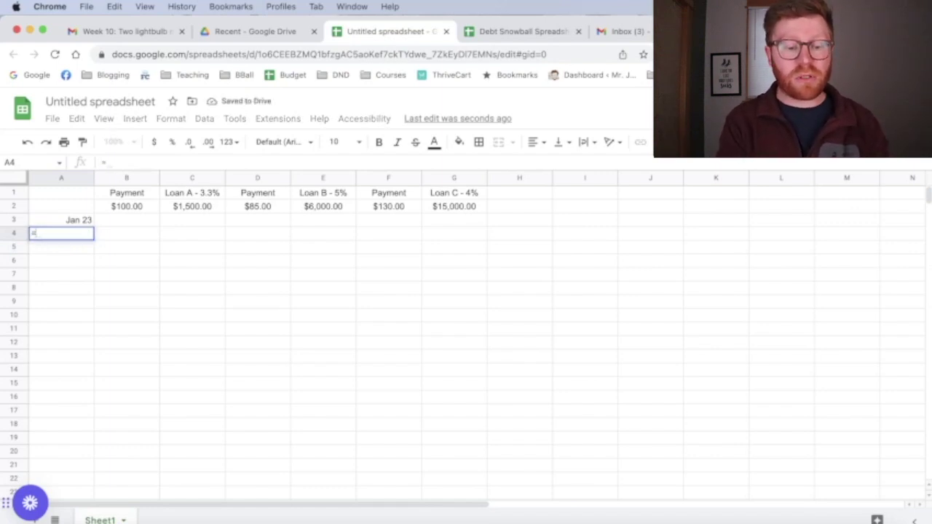
{"action": "type", "text": "e"}
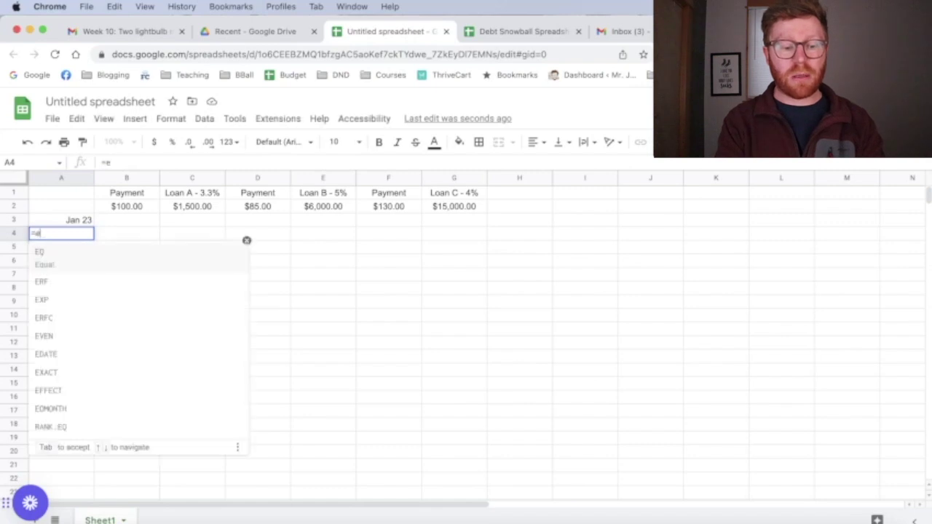
{"action": "type", "text": "date("}
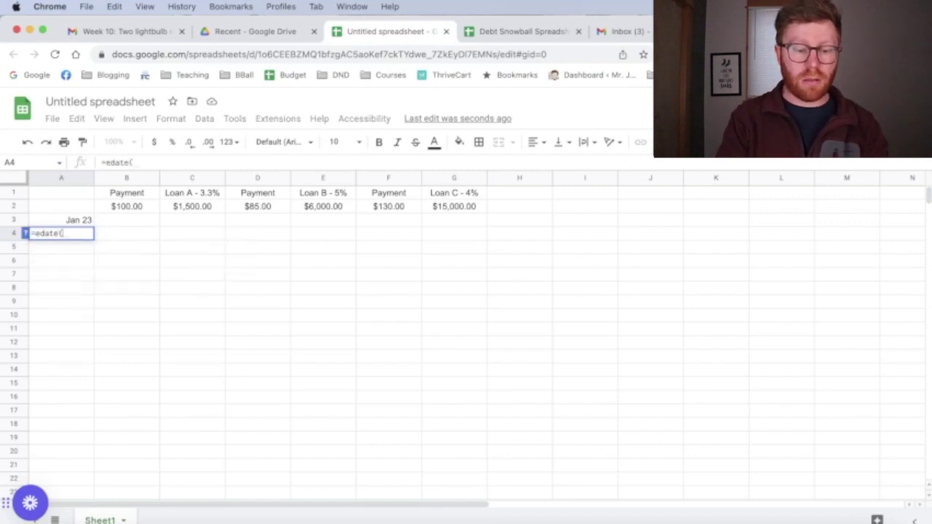
{"action": "left_click", "coordinate": [84, 226]}
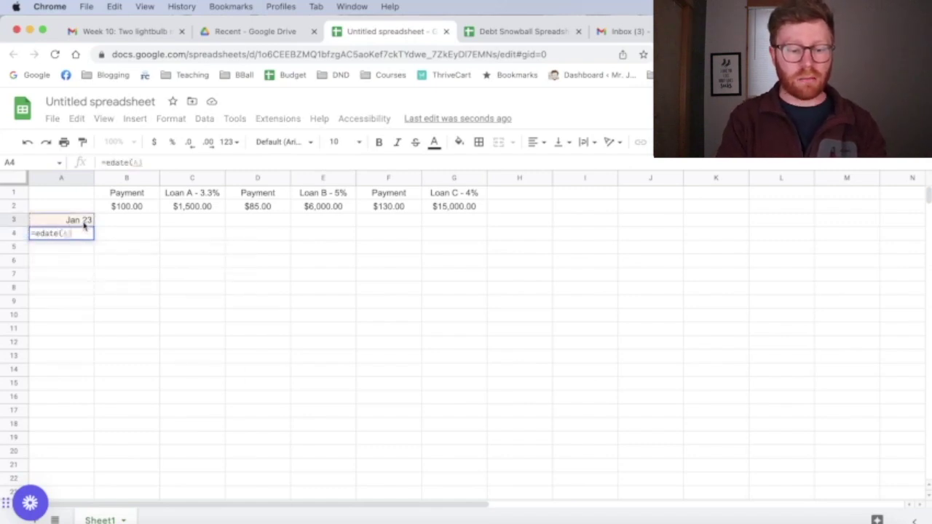
{"action": "type", "text": ","}
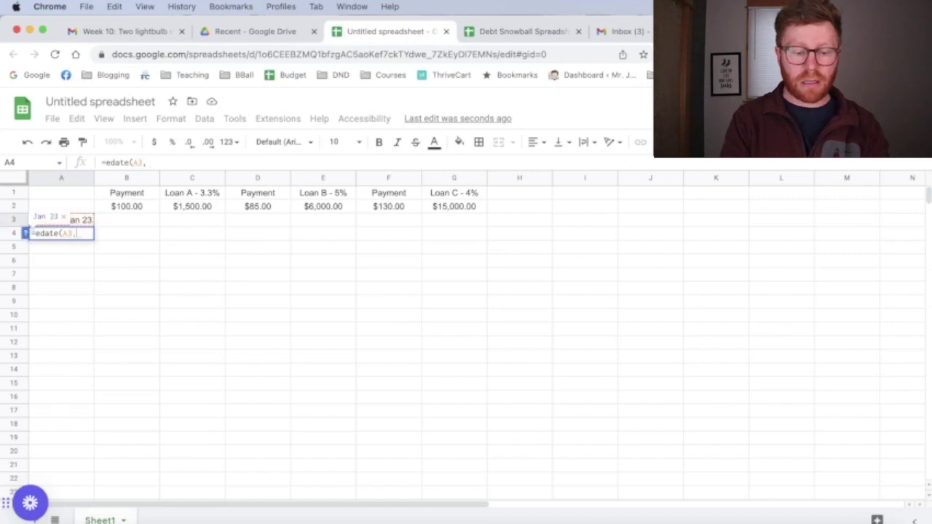
{"action": "type", "text": "1)"}
{"action": "key", "text": "Return"}
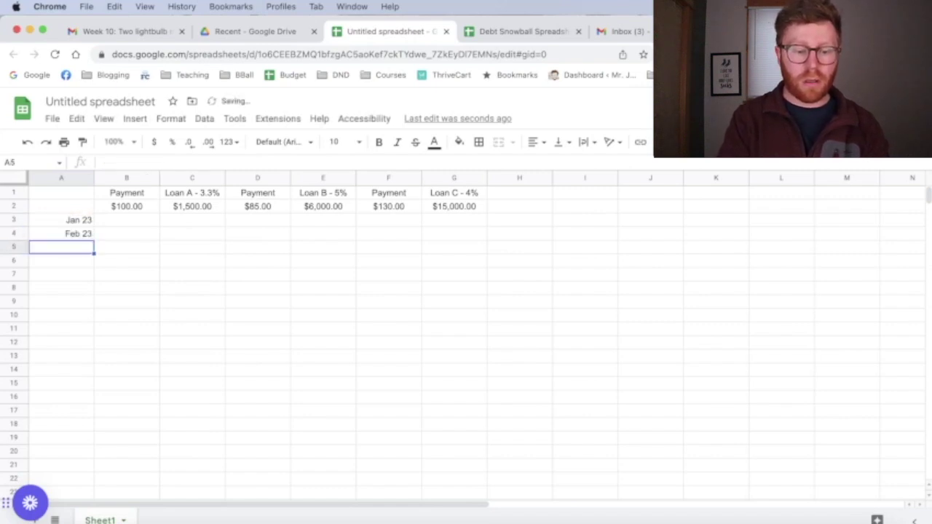
Fill the month formula in A4 down column A through row 61.
{"action": "left_click", "coordinate": [84, 221]}
{"action": "left_click", "coordinate": [86, 233]}
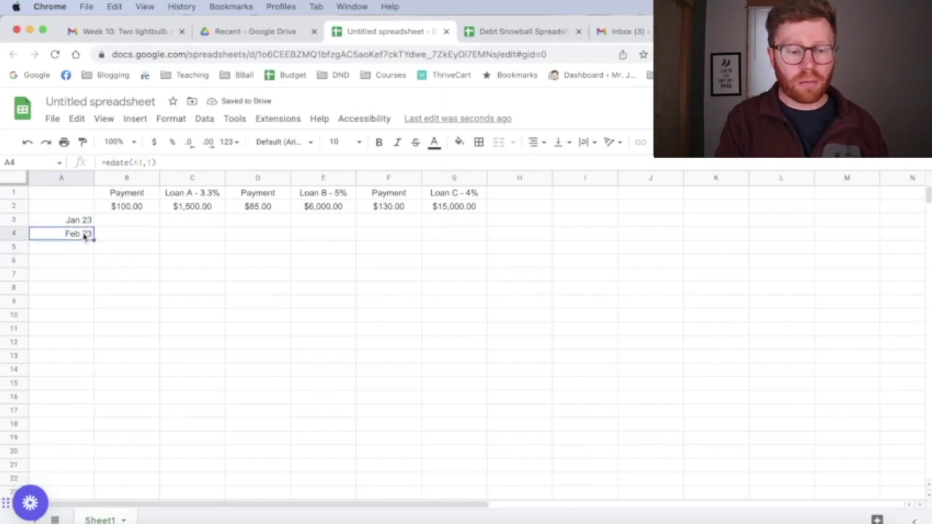
{"action": "left_click_drag", "start_coordinate": [94, 239], "coordinate": [76, 490]}
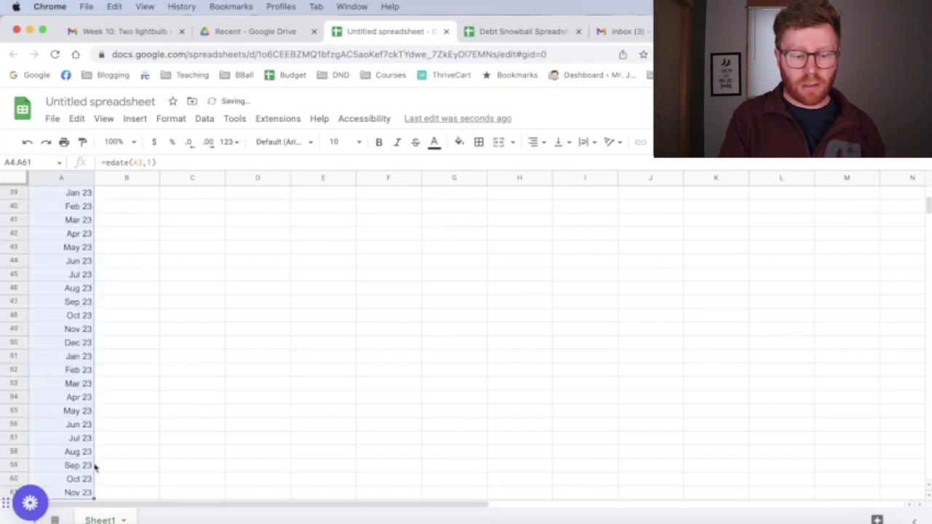
Apply a custom date format to A3 made of the abbreviated month followed by the two-digit year instead of the day.
{"action": "scroll", "coordinate": [86, 451], "scroll_direction": "up", "scroll_amount": 12}
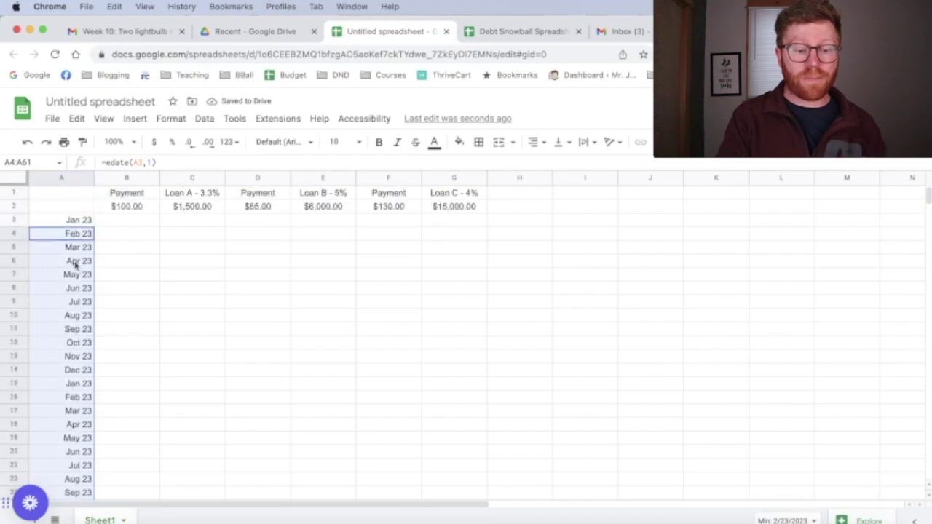
{"action": "left_click", "coordinate": [72, 237]}
{"action": "left_click", "coordinate": [71, 212]}
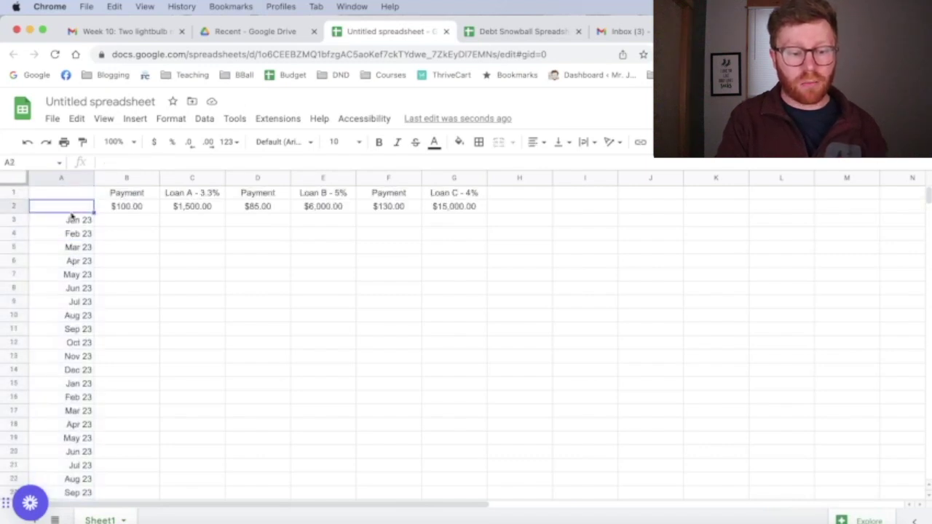
{"action": "left_click", "coordinate": [72, 222]}
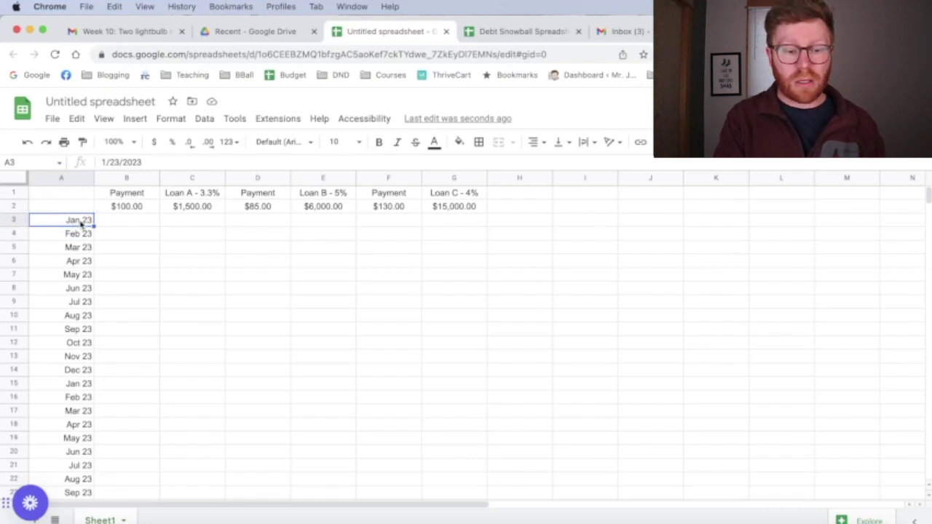
{"action": "left_click", "coordinate": [171, 119]}
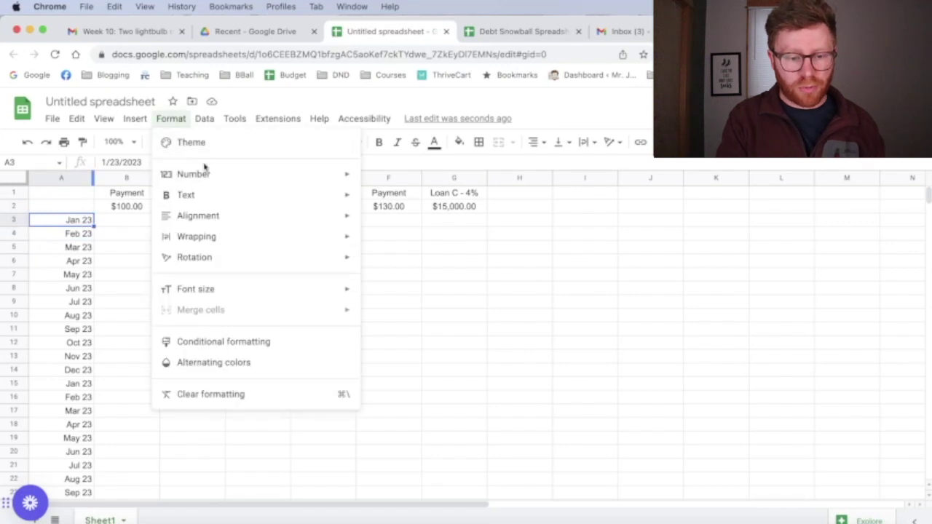
{"action": "mouse_move", "coordinate": [206, 180]}
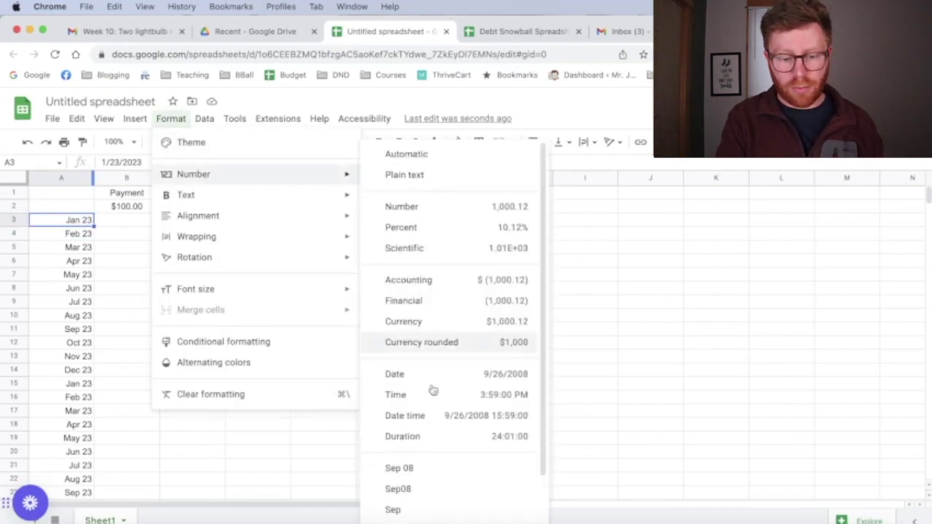
{"action": "scroll", "coordinate": [430, 370], "scroll_direction": "down", "scroll_amount": 3}
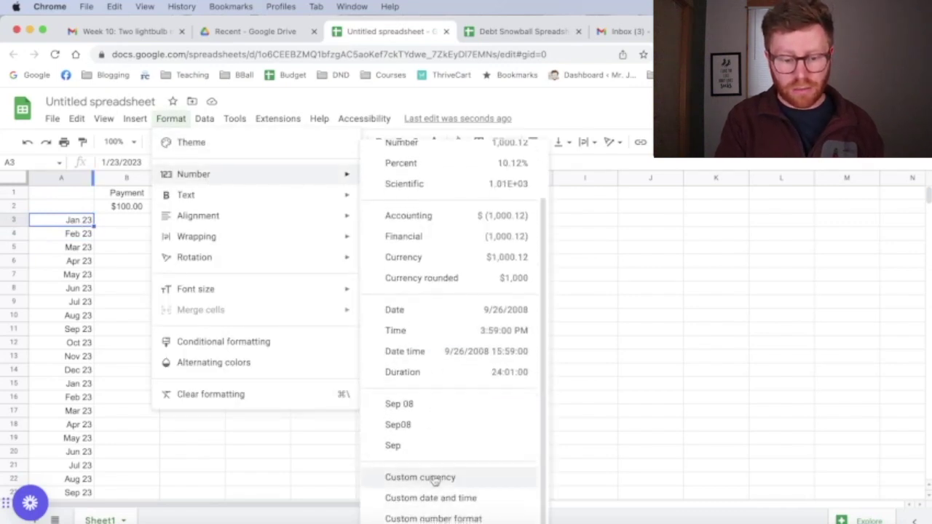
{"action": "left_click", "coordinate": [430, 498]}
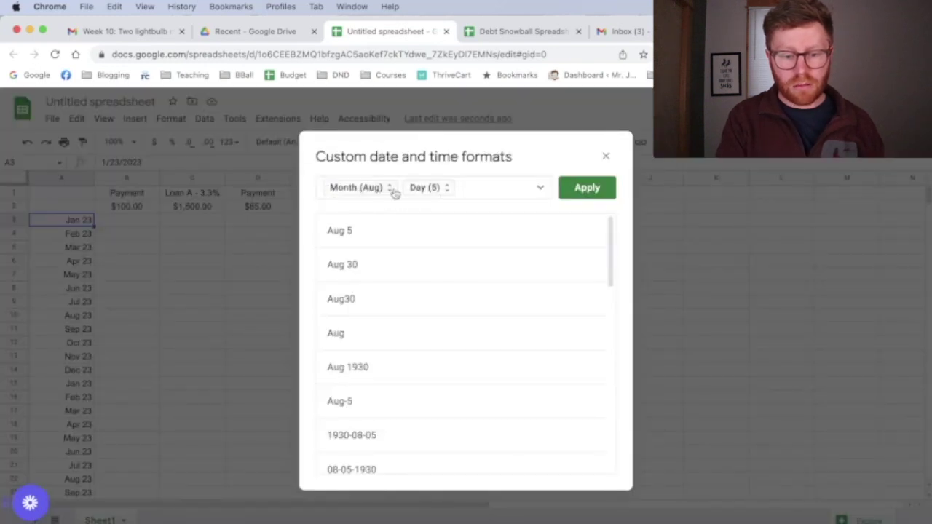
{"action": "left_click", "coordinate": [468, 191]}
{"action": "key", "text": "BackSpace"}
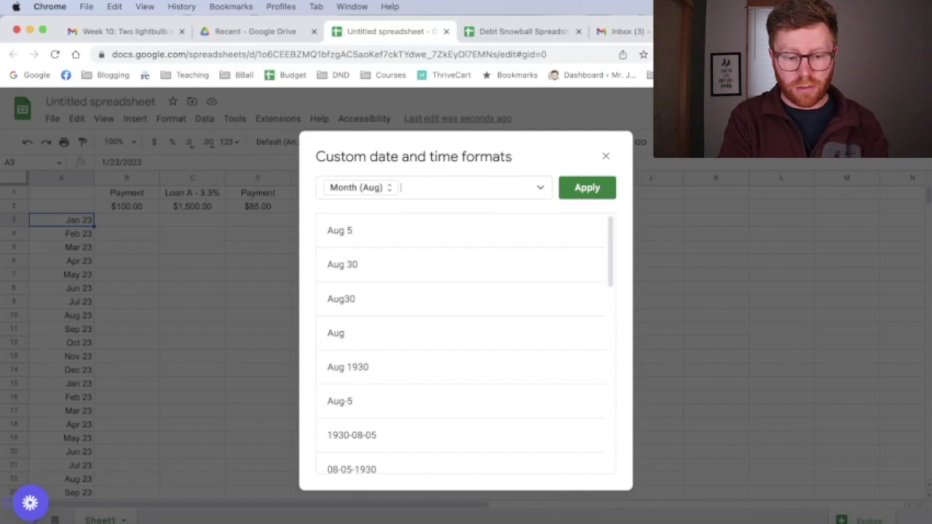
{"action": "left_click", "coordinate": [541, 188]}
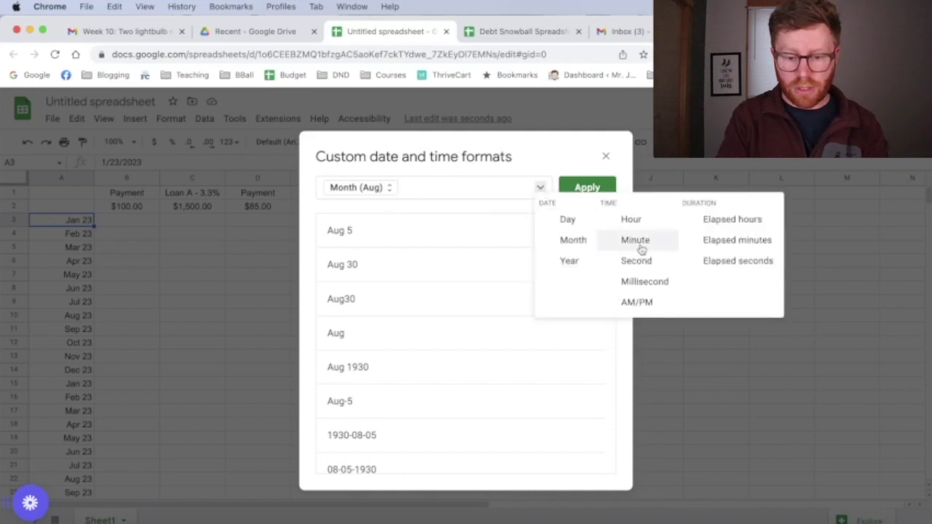
{"action": "left_click", "coordinate": [569, 266]}
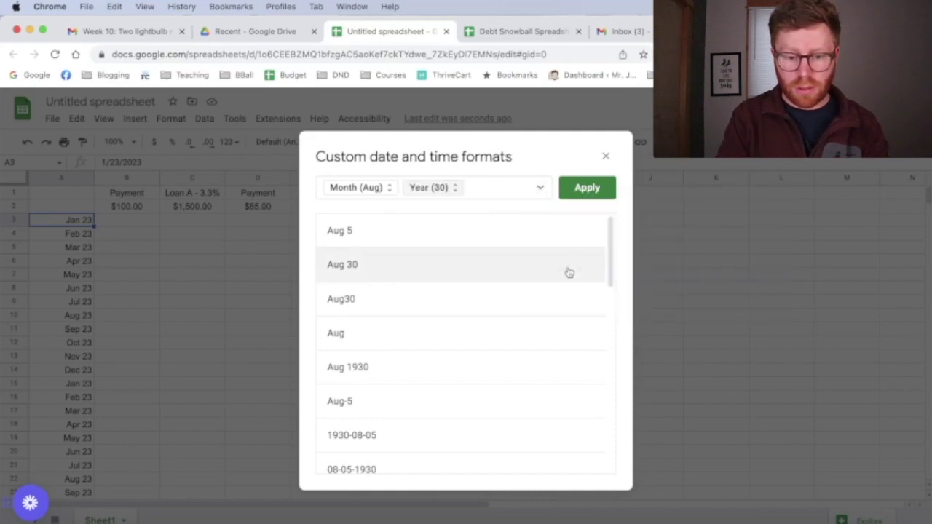
{"action": "left_click", "coordinate": [582, 188]}
{"action": "left_click", "coordinate": [84, 236]}
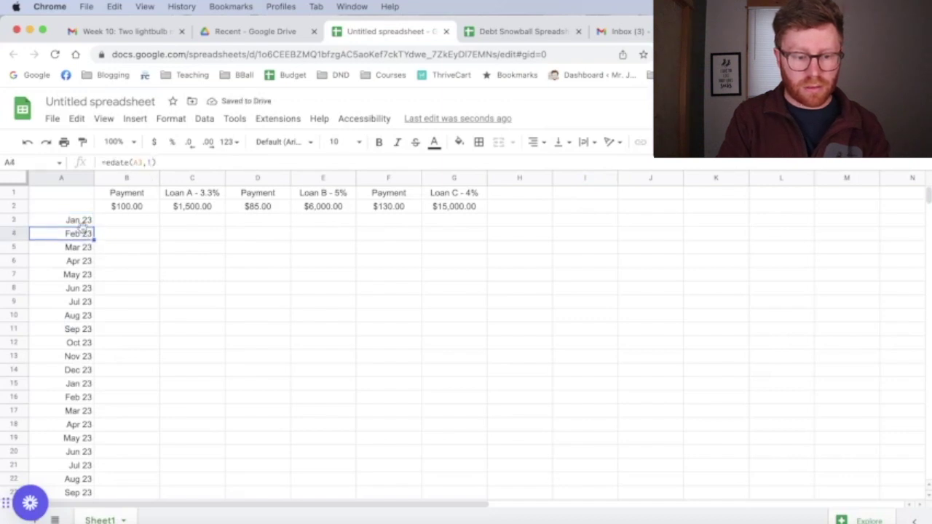
Apply the custom abbreviated month and two-digit year date format to all of column A.
{"action": "left_click", "coordinate": [80, 219]}
{"action": "left_click", "coordinate": [61, 177]}
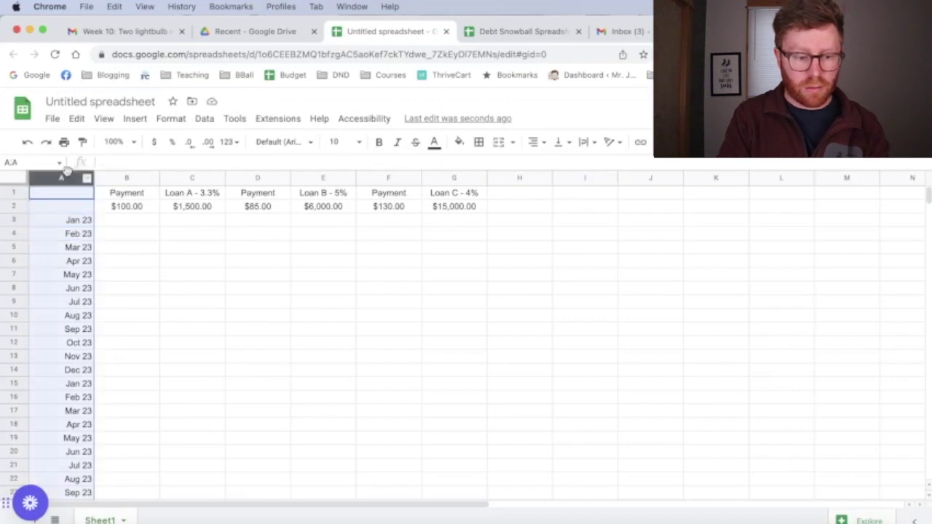
{"action": "left_click", "coordinate": [165, 119]}
{"action": "mouse_move", "coordinate": [153, 121]}
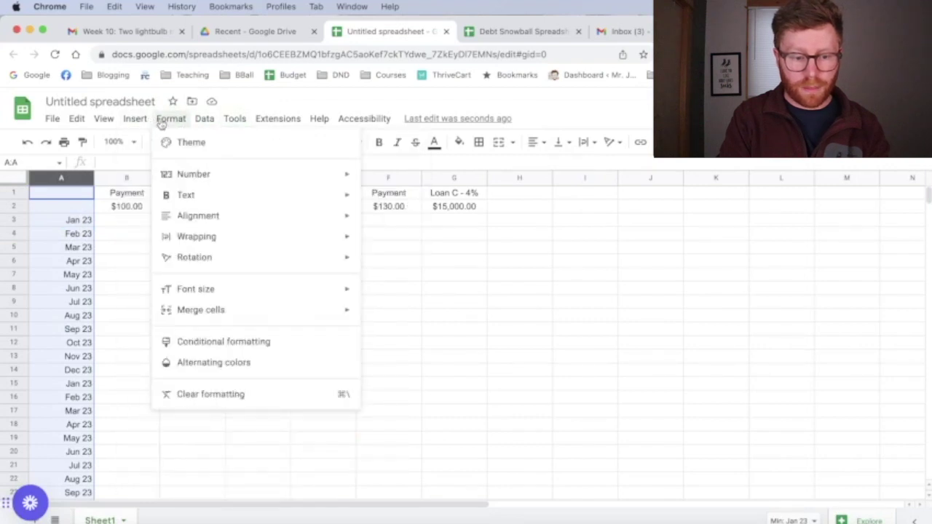
{"action": "mouse_move", "coordinate": [327, 173]}
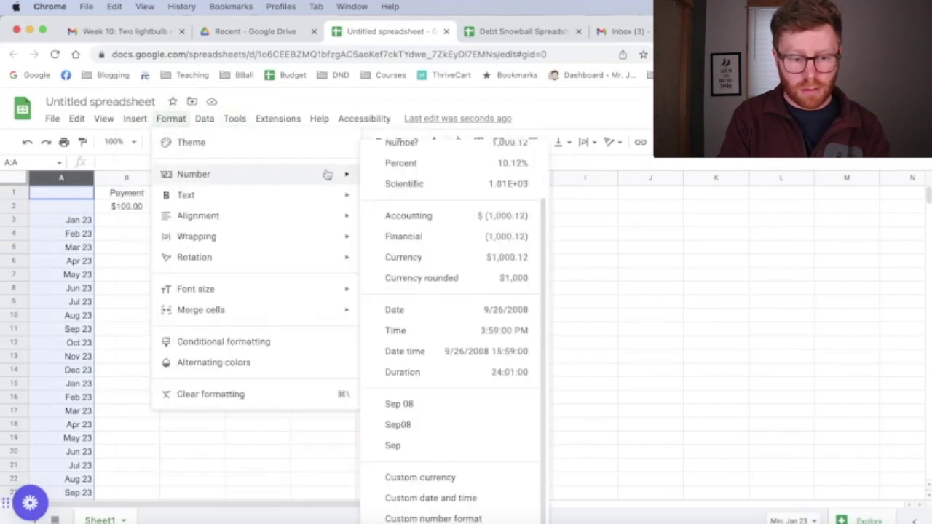
{"action": "left_click", "coordinate": [441, 498]}
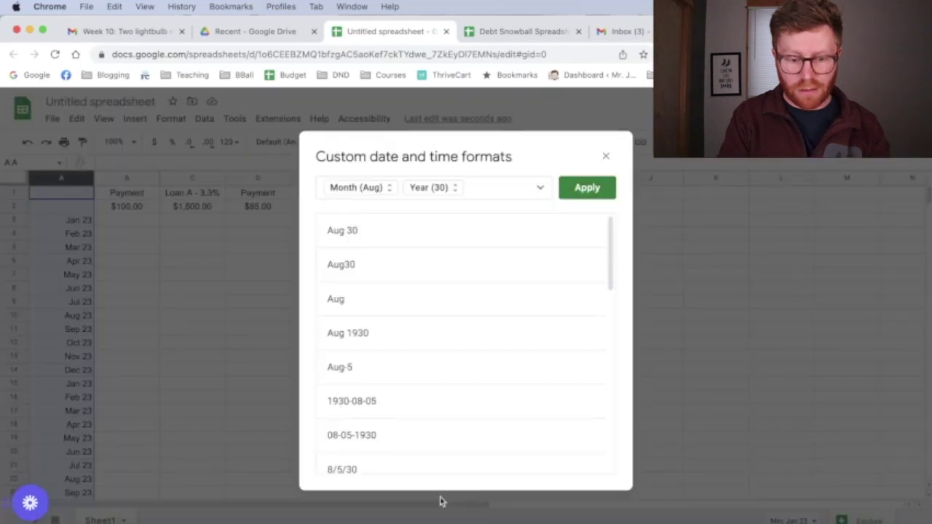
{"action": "left_click", "coordinate": [590, 189]}
{"action": "left_click", "coordinate": [142, 264]}
{"action": "left_click", "coordinate": [86, 234]}
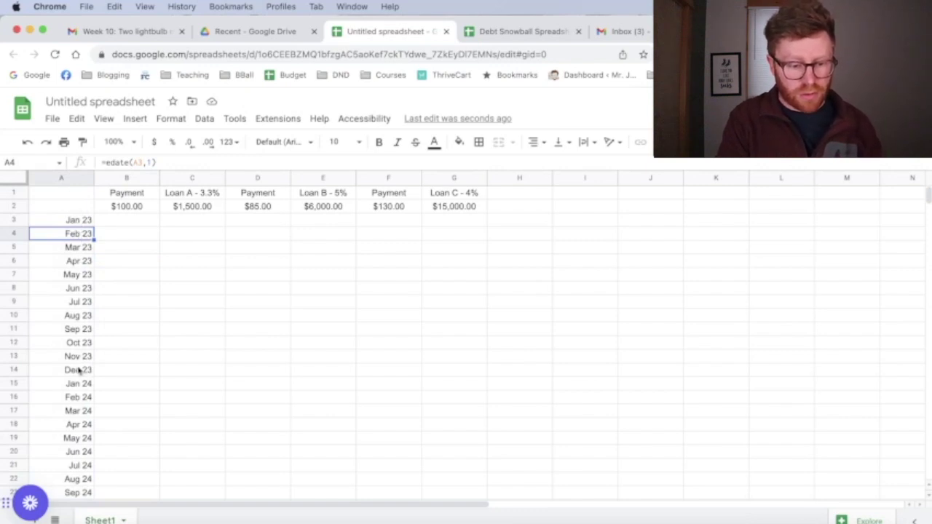
Extend the month series in column A by one row, through Dec 27 in row 62.
{"action": "scroll", "coordinate": [78, 374], "scroll_direction": "down", "scroll_amount": 4}
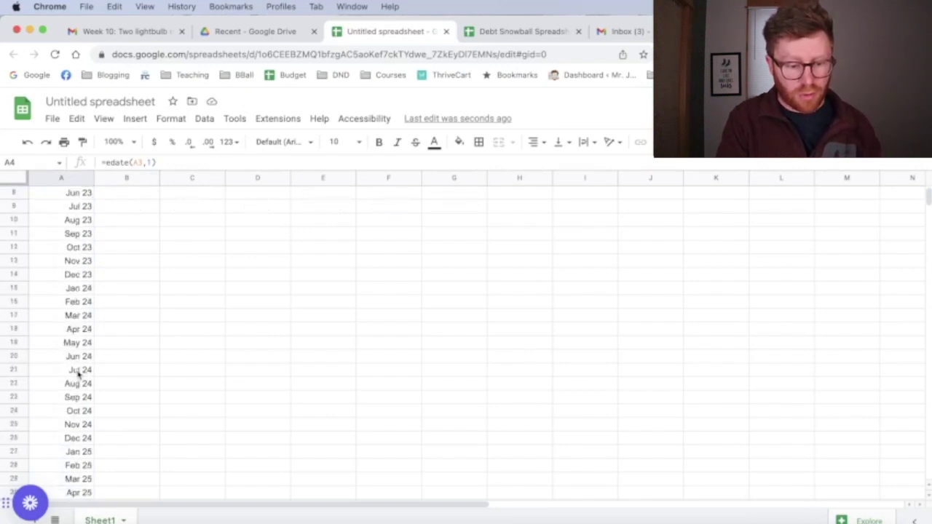
{"action": "scroll", "coordinate": [78, 429], "scroll_direction": "down", "scroll_amount": 10}
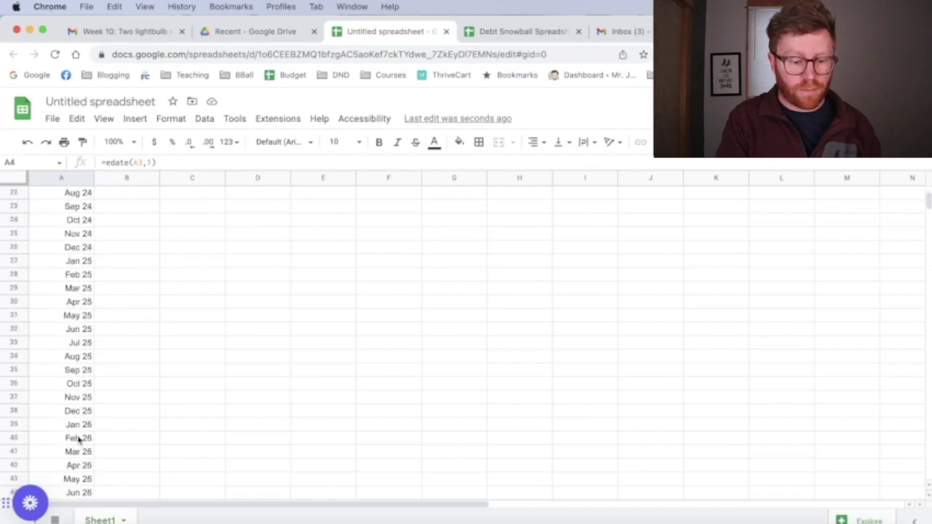
{"action": "scroll", "coordinate": [79, 437], "scroll_direction": "down", "scroll_amount": 4}
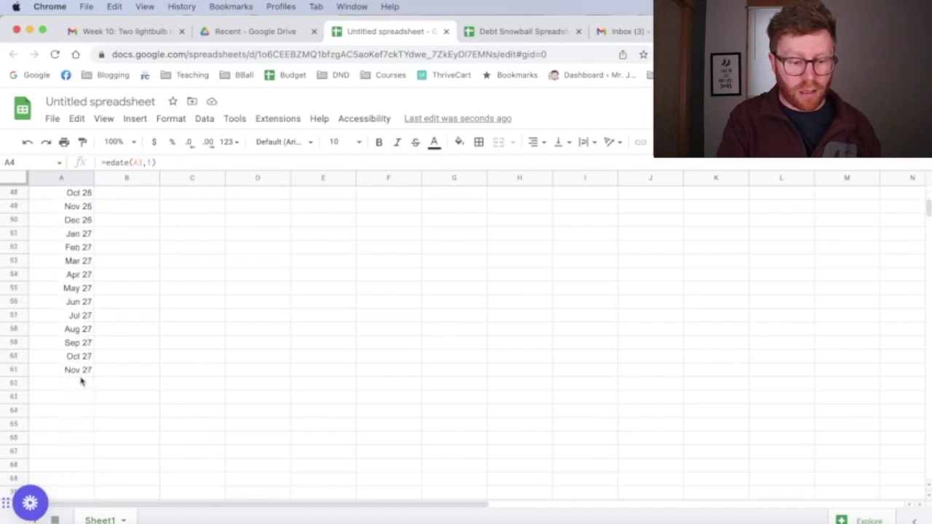
{"action": "left_click", "coordinate": [80, 371]}
{"action": "left_click_drag", "start_coordinate": [94, 376], "coordinate": [108, 389]}
{"action": "left_click", "coordinate": [125, 390]}
Fill the monthly payments in B2, D2 and F2 down their columns through row 62.
{"action": "scroll", "coordinate": [164, 412], "scroll_direction": "up", "scroll_amount": 15}
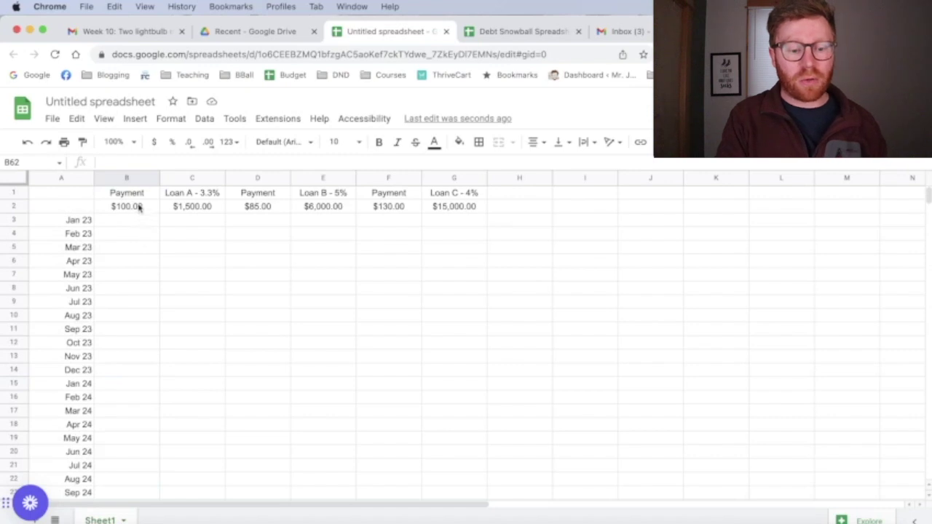
{"action": "left_click", "coordinate": [140, 208]}
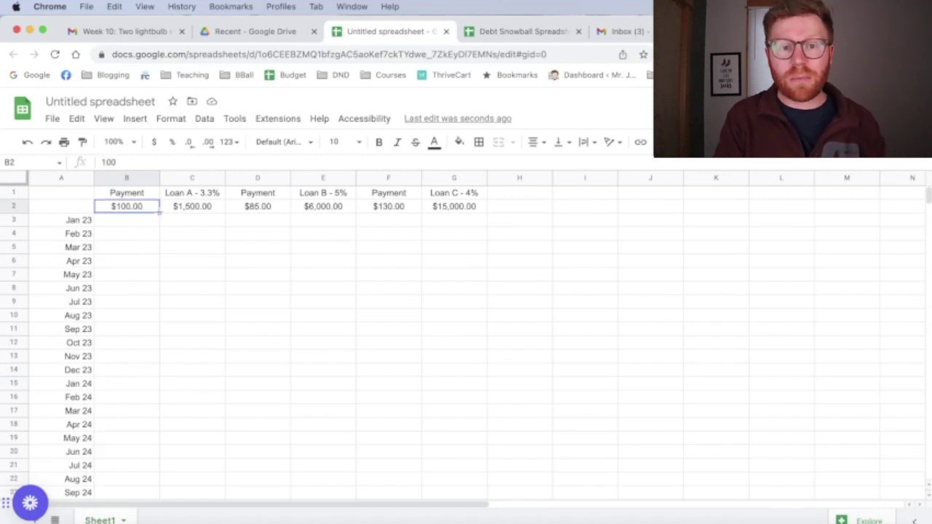
{"action": "left_click_drag", "start_coordinate": [159, 211], "coordinate": [150, 233]}
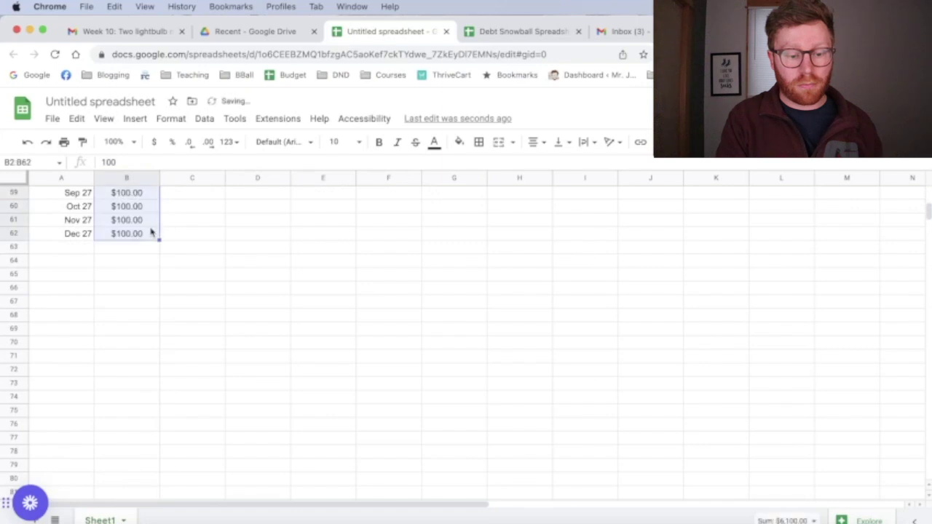
{"action": "scroll", "coordinate": [212, 269], "scroll_direction": "up", "scroll_amount": 15}
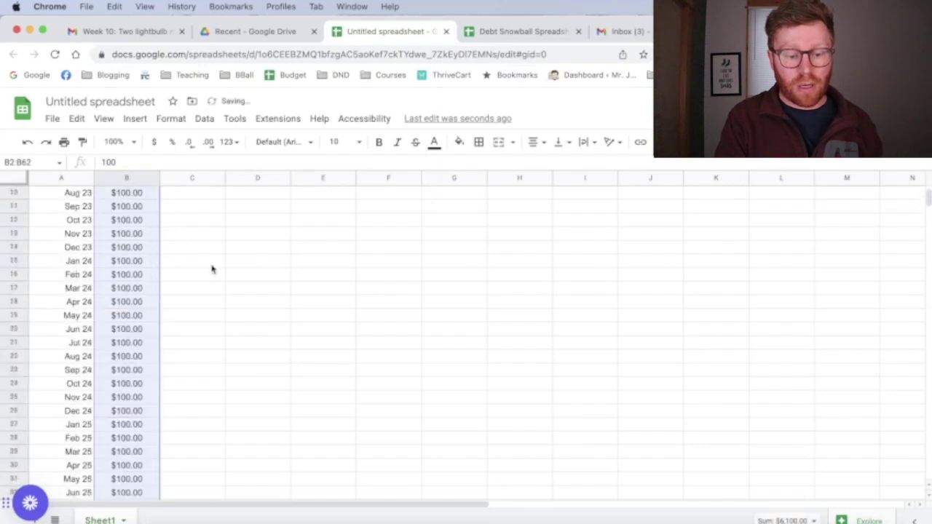
{"action": "left_click", "coordinate": [267, 211]}
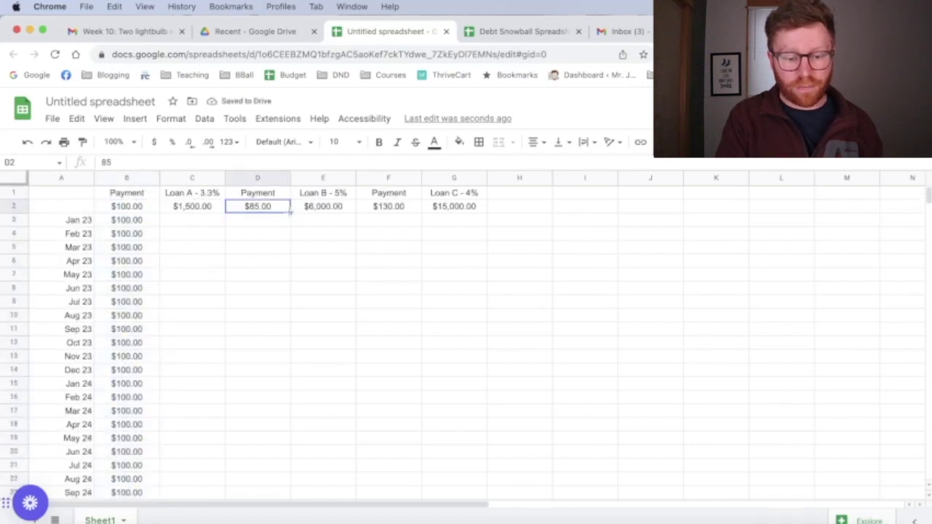
{"action": "left_click_drag", "start_coordinate": [290, 211], "coordinate": [289, 377]}
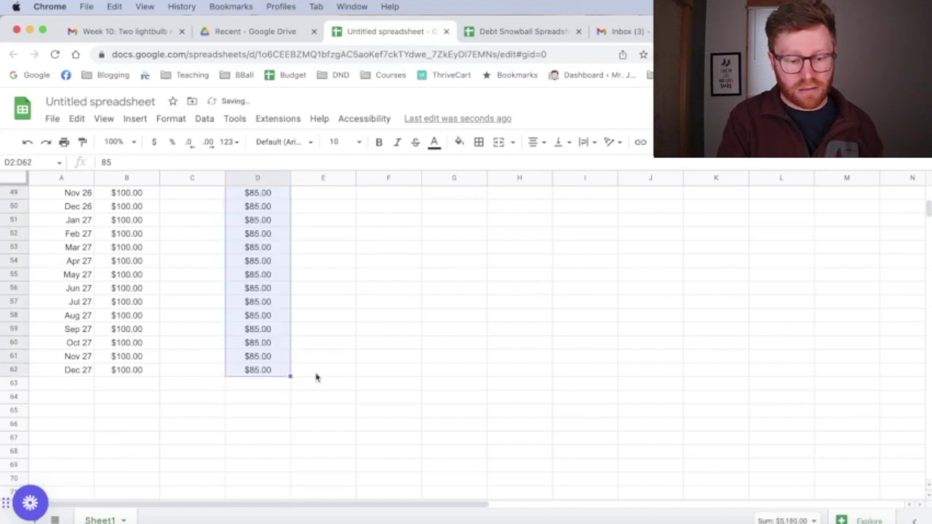
{"action": "scroll", "coordinate": [333, 384], "scroll_direction": "up", "scroll_amount": 15}
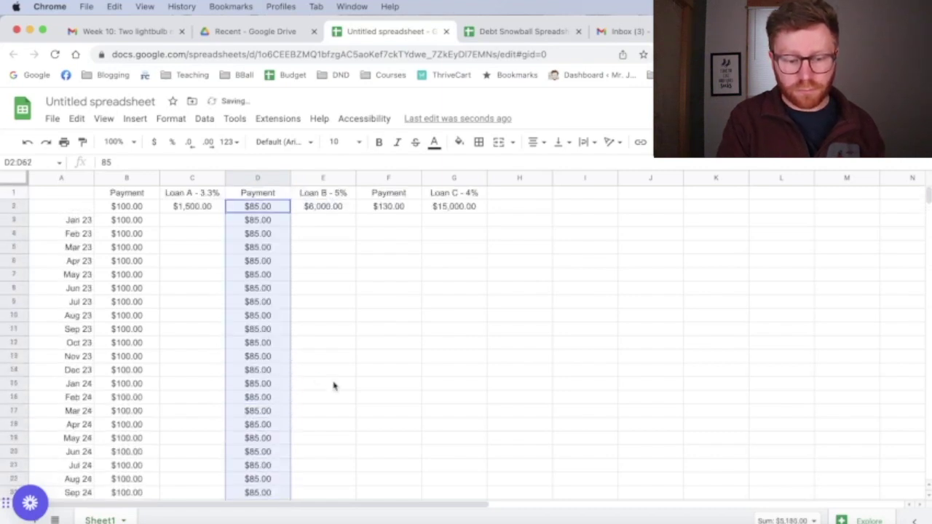
{"action": "left_click", "coordinate": [410, 209]}
{"action": "left_click_drag", "start_coordinate": [421, 212], "coordinate": [419, 281]}
{"action": "left_click", "coordinate": [430, 320]}
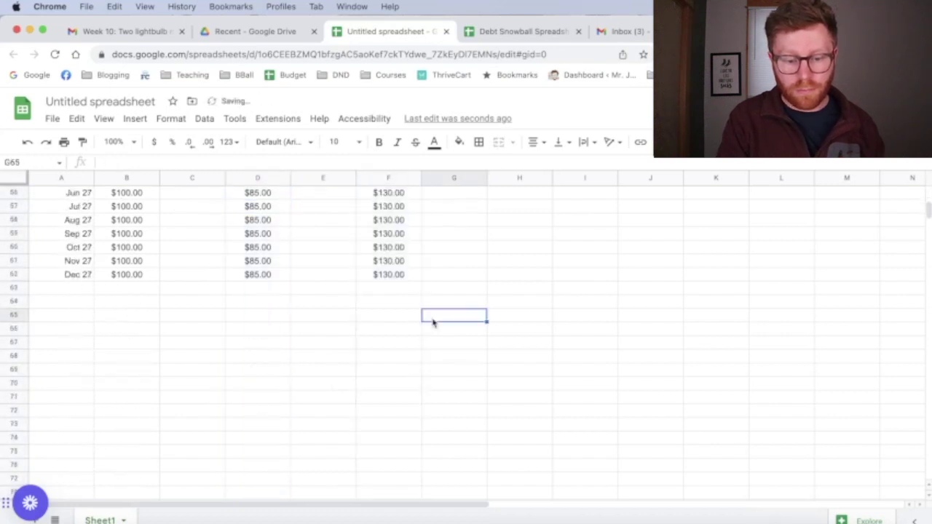
Enter the formula =(C2-B3)+4.12 in C3 to calculate Loan A's January 2023 balance.
{"action": "scroll", "coordinate": [431, 322], "scroll_direction": "up", "scroll_amount": 15}
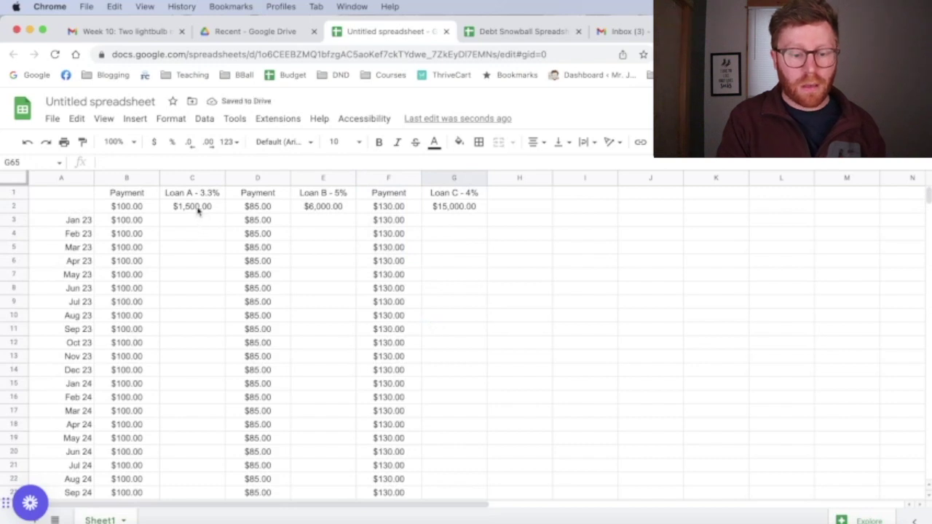
{"action": "left_click", "coordinate": [198, 209]}
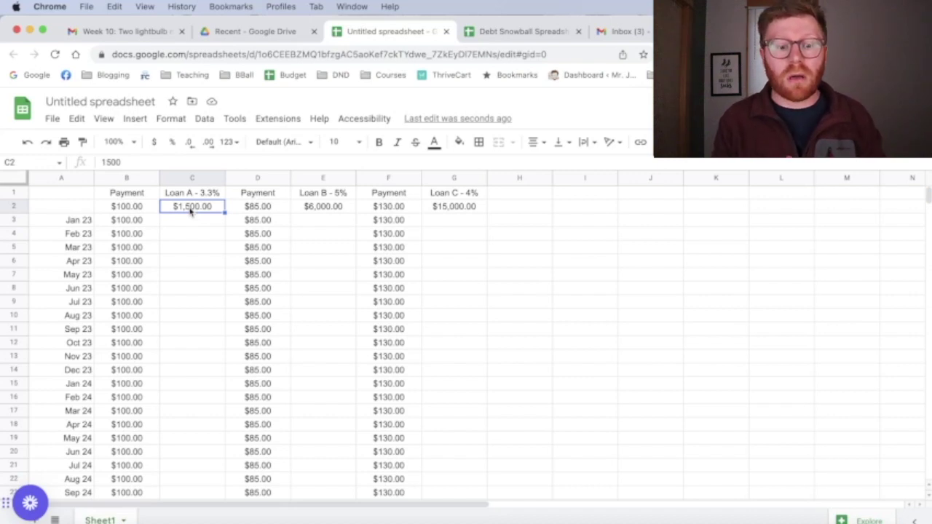
{"action": "left_click", "coordinate": [194, 224]}
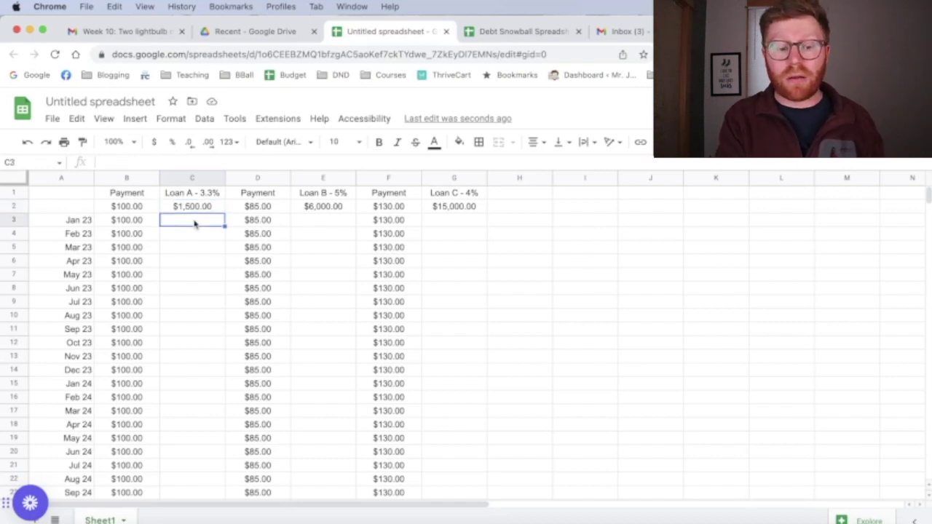
{"action": "type", "text": "=("}
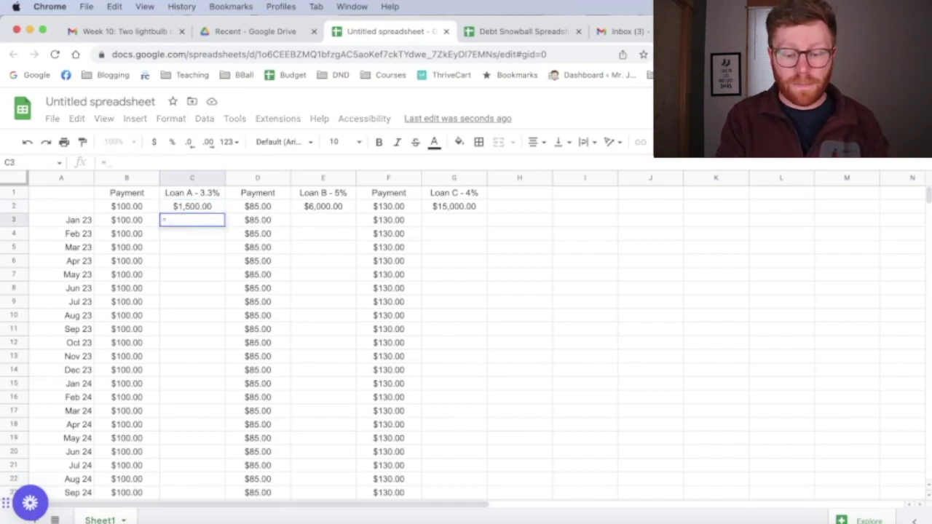
{"action": "left_click", "coordinate": [197, 207]}
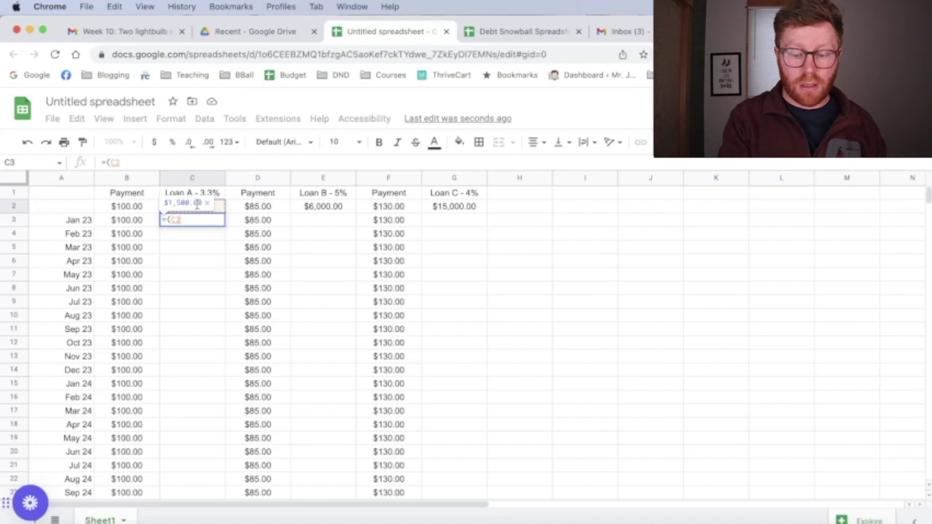
{"action": "type", "text": "-"}
{"action": "left_click", "coordinate": [138, 222]}
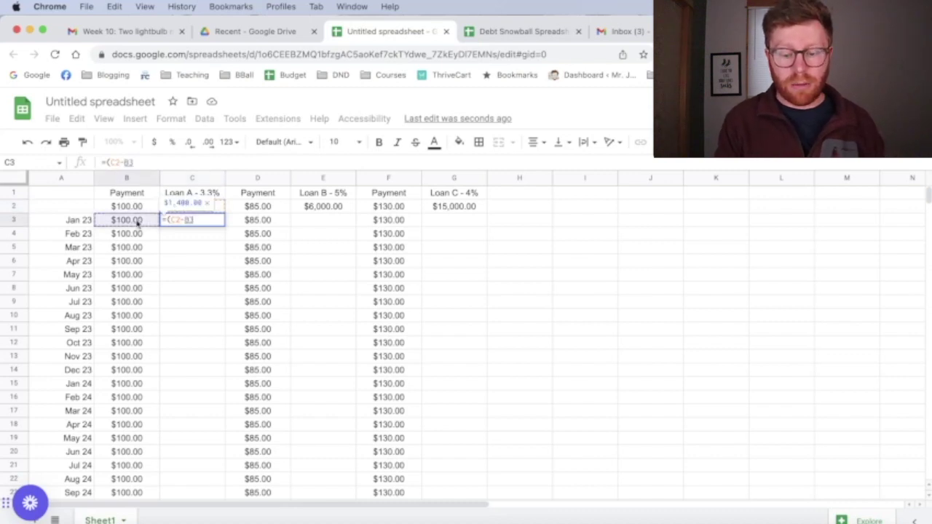
{"action": "type", "text": ")"}
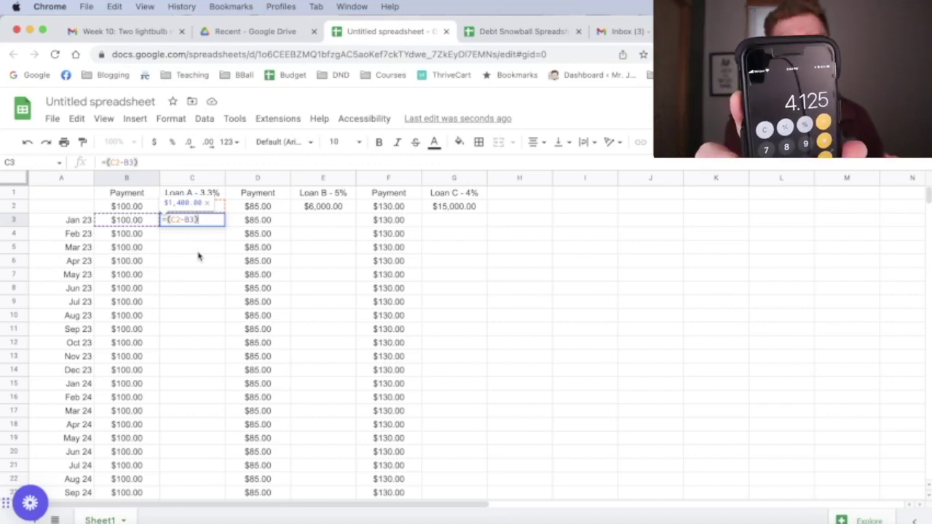
{"action": "type", "text": "+"}
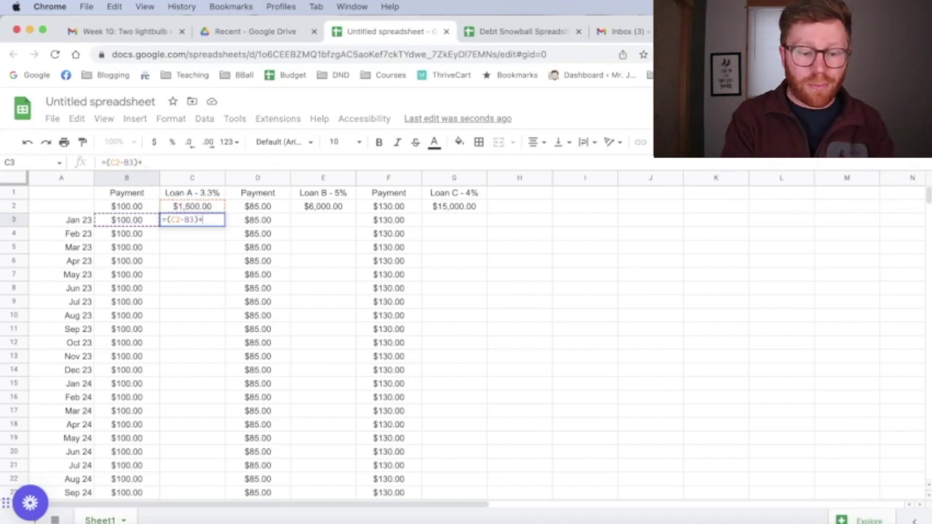
{"action": "type", "text": "4"}
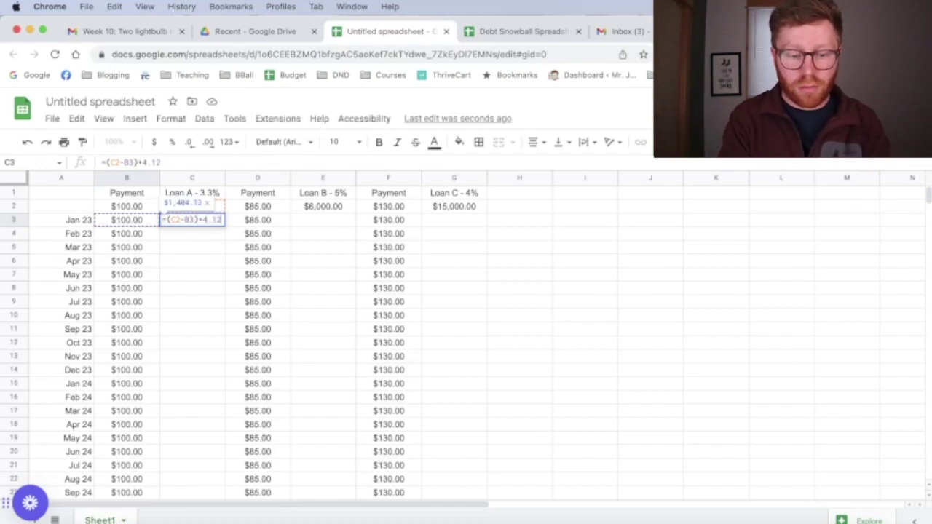
{"action": "type", "text": ".12"}
{"action": "key", "text": "Return"}
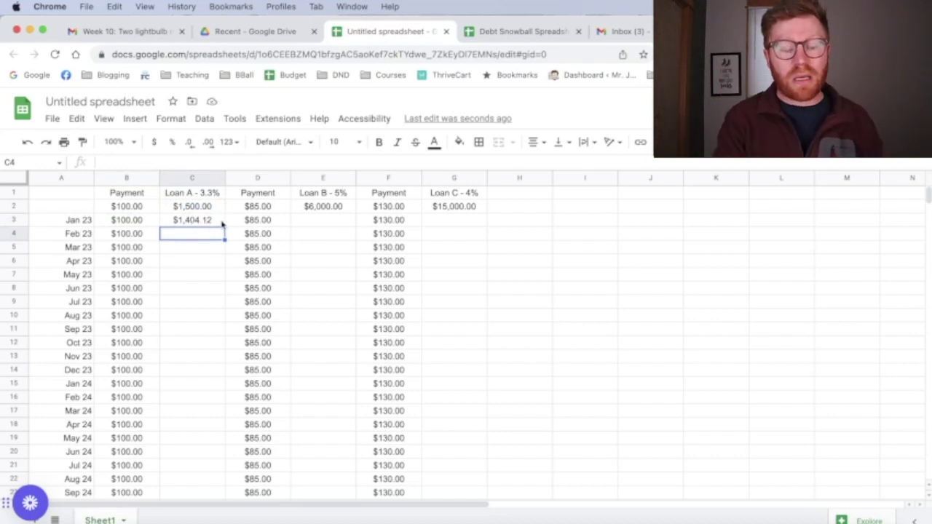
Fill the Loan A balance formula from C3 down to C20, then clear C19:C20.
{"action": "left_click", "coordinate": [220, 223]}
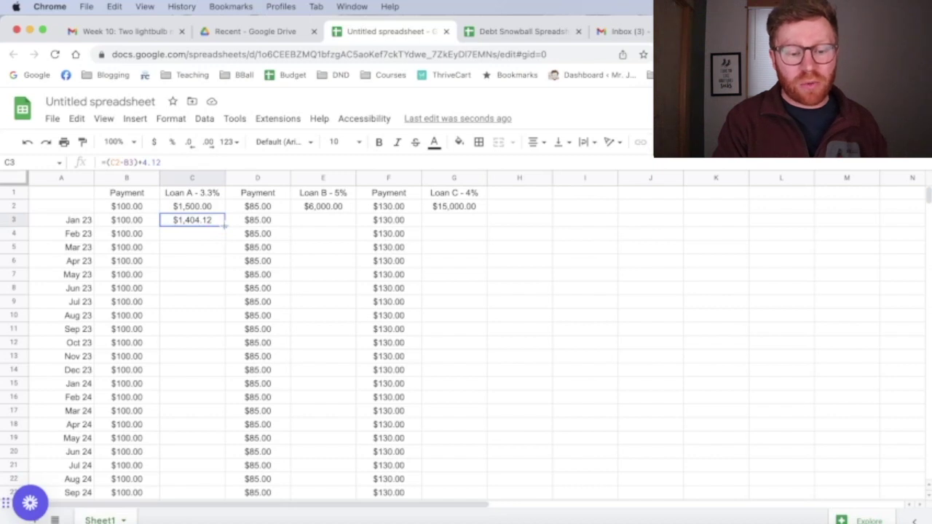
{"action": "left_click_drag", "start_coordinate": [225, 226], "coordinate": [211, 459]}
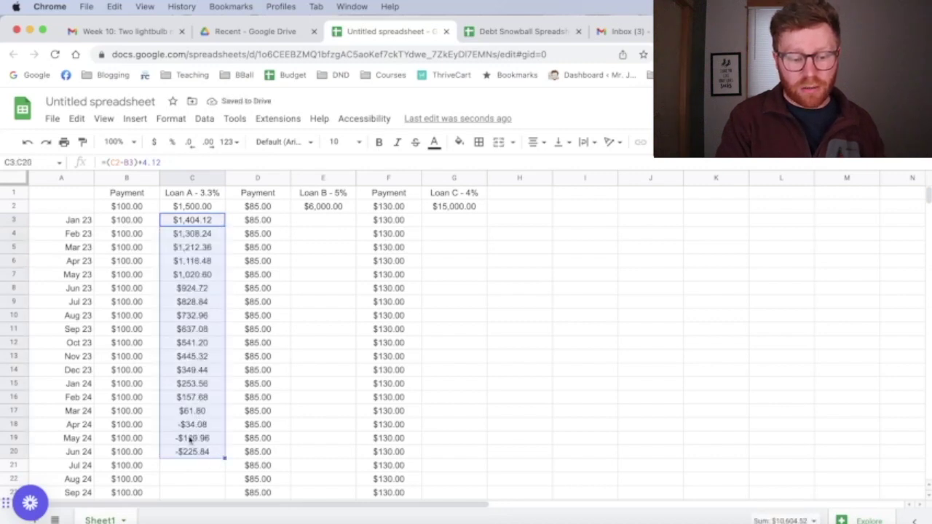
{"action": "left_click_drag", "start_coordinate": [191, 439], "coordinate": [191, 453]}
{"action": "key", "text": "Delete"}
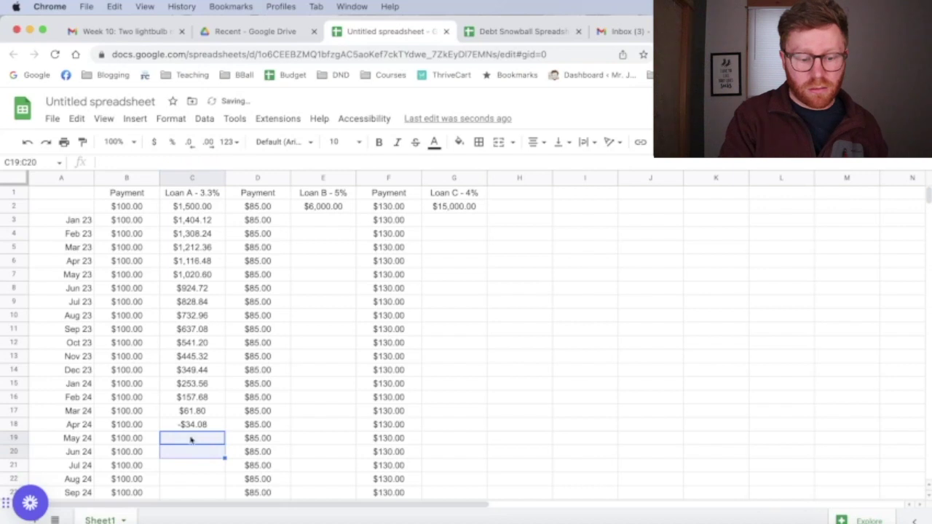
Highlight Loan A's payoff month balance in C18 with a bright green fill.
{"action": "left_click", "coordinate": [194, 426]}
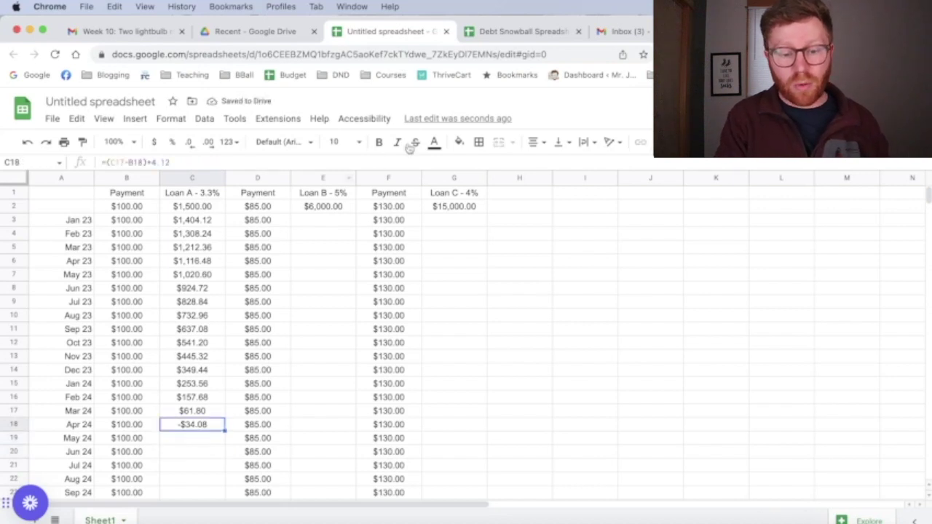
{"action": "left_click", "coordinate": [459, 142]}
{"action": "left_click", "coordinate": [526, 204]}
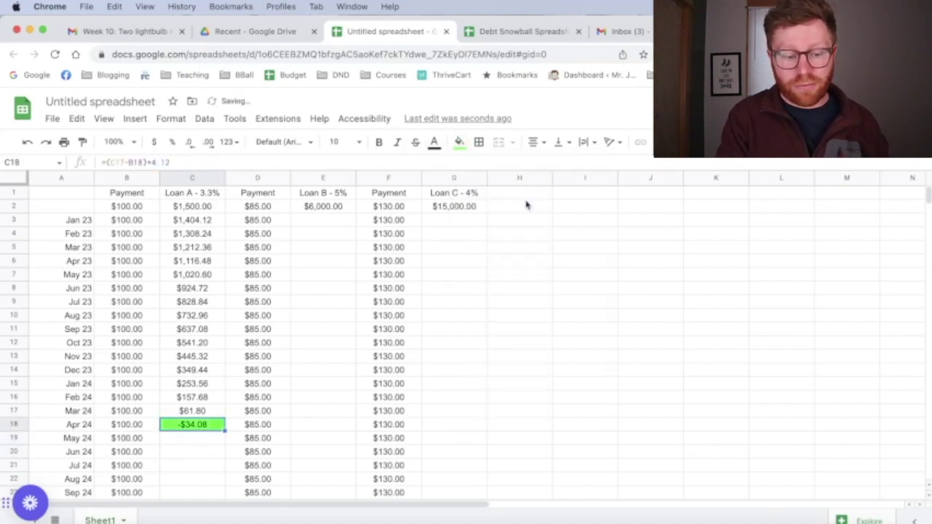
{"action": "left_click", "coordinate": [335, 329]}
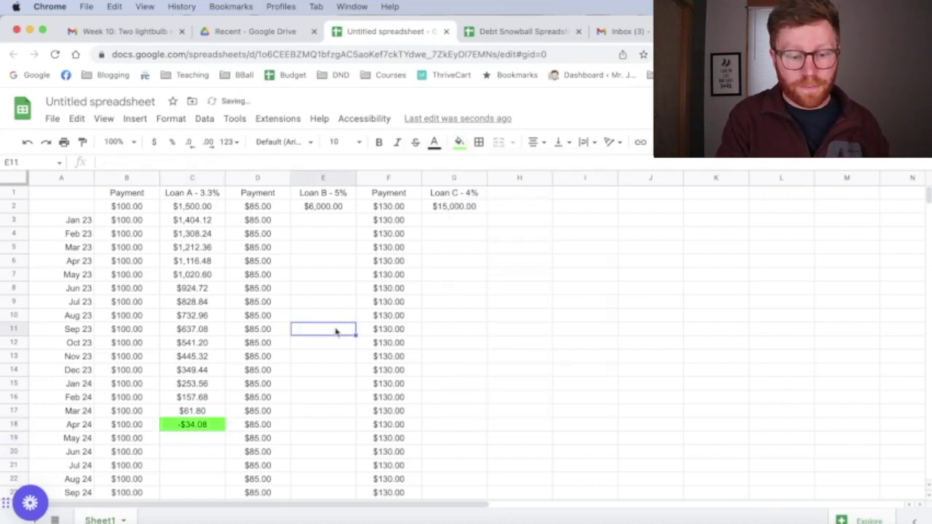
Enter the formula =(E2-D3)+25 in E3 to calculate Loan B's January 2023 balance.
{"action": "left_click", "coordinate": [333, 225]}
{"action": "type", "text": "="}
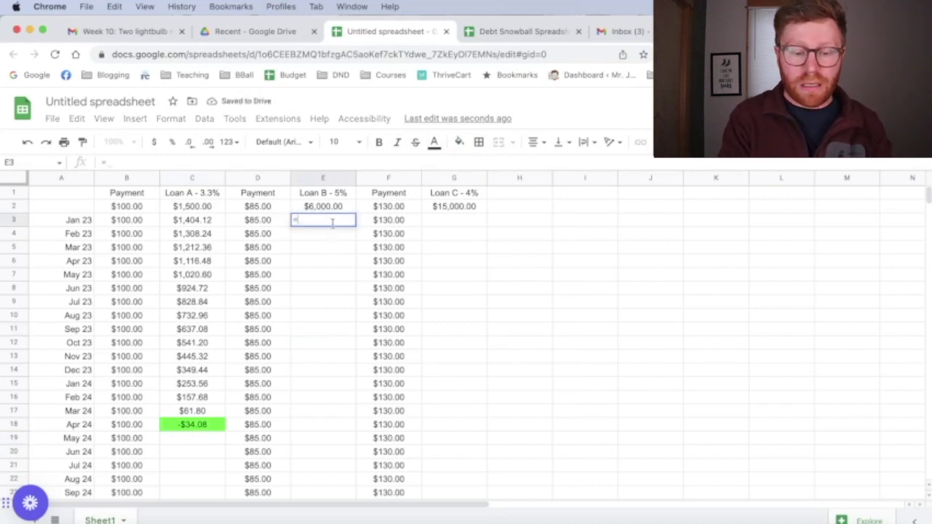
{"action": "type", "text": "("}
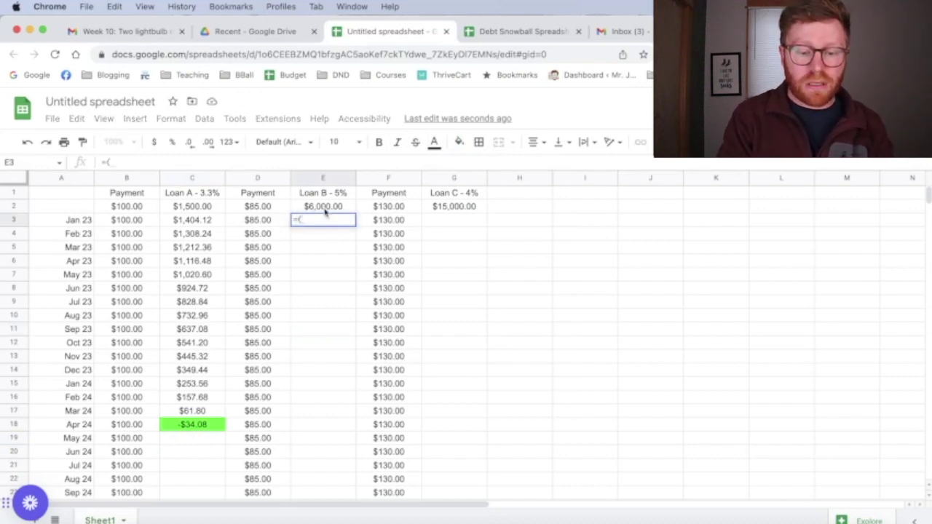
{"action": "left_click", "coordinate": [326, 210]}
{"action": "type", "text": "-"}
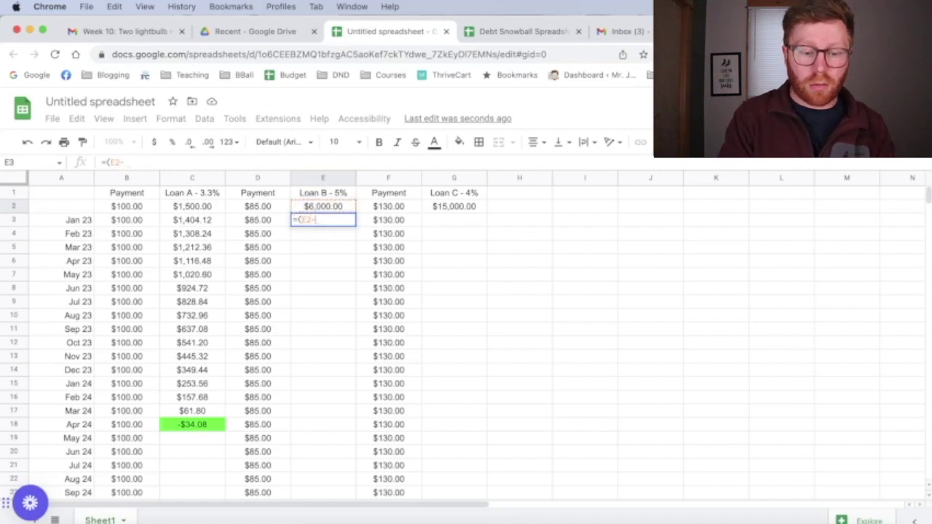
{"action": "left_click", "coordinate": [276, 222]}
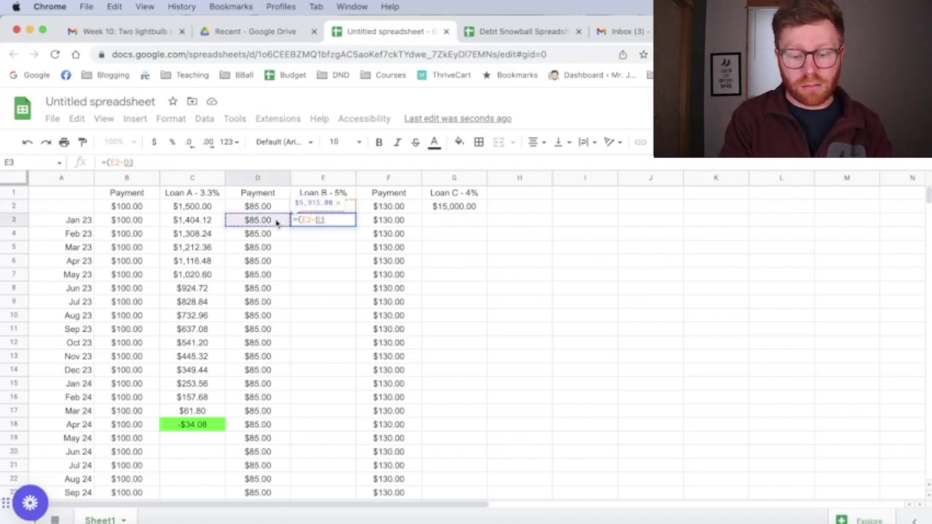
{"action": "type", "text": ")"}
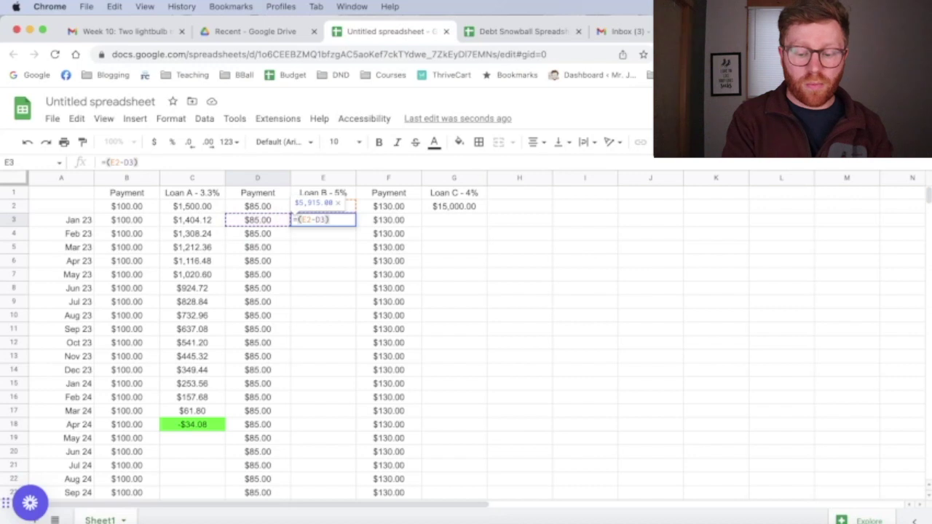
{"action": "type", "text": "+"}
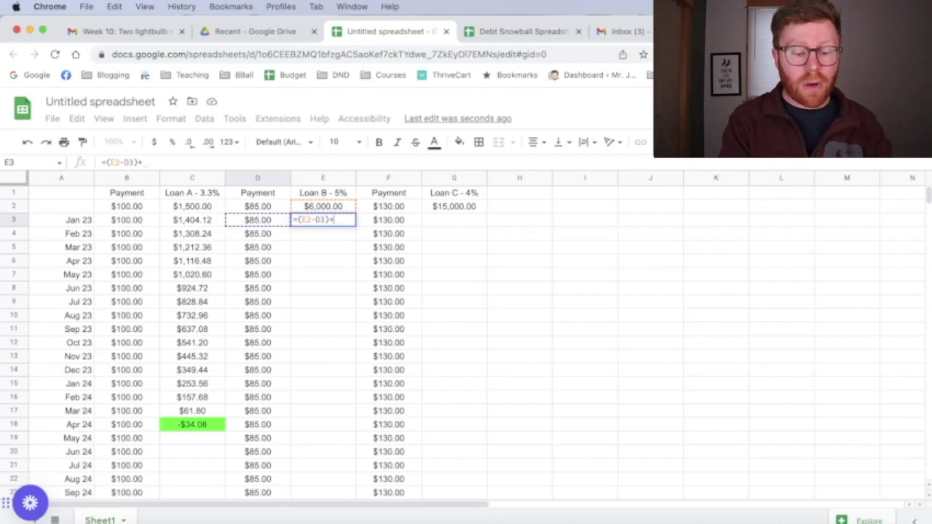
{"action": "type", "text": "25"}
{"action": "key", "text": "Return"}
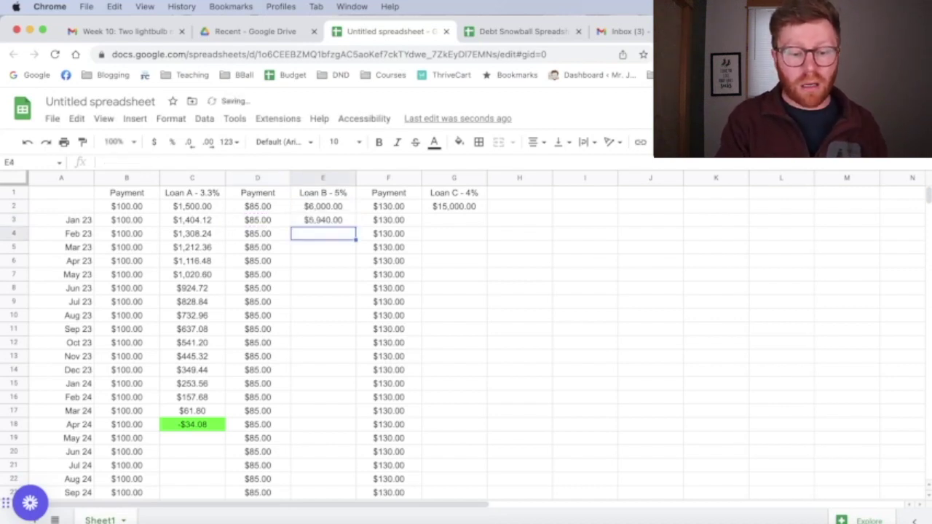
Fill the Loan B balance formula from E3 down through the Dec 27 row, E62.
{"action": "left_click", "coordinate": [349, 225]}
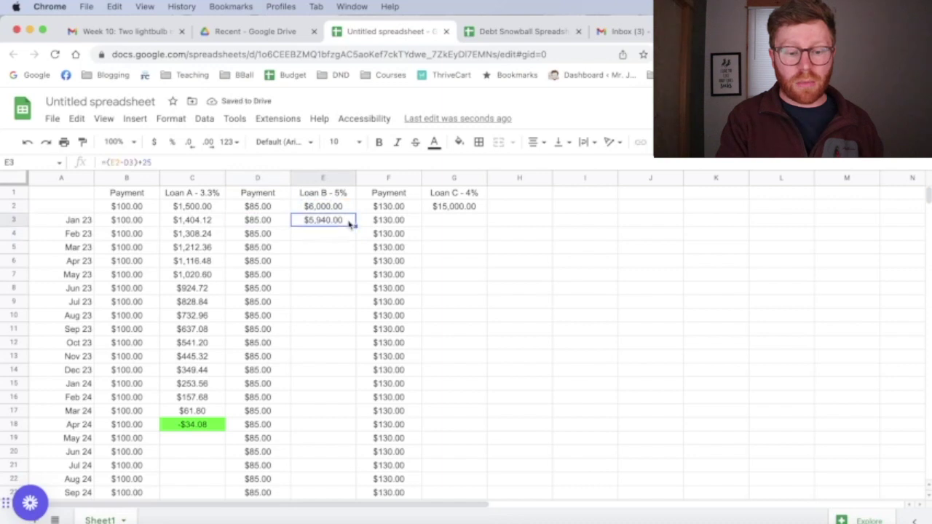
{"action": "left_click_drag", "start_coordinate": [356, 226], "coordinate": [349, 459]}
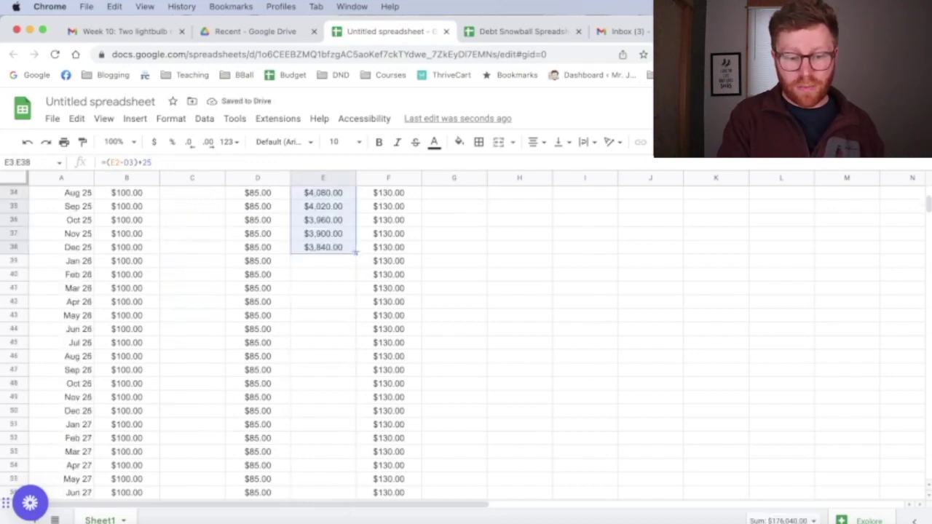
{"action": "left_click_drag", "start_coordinate": [357, 253], "coordinate": [348, 443]}
{"action": "left_click", "coordinate": [427, 440]}
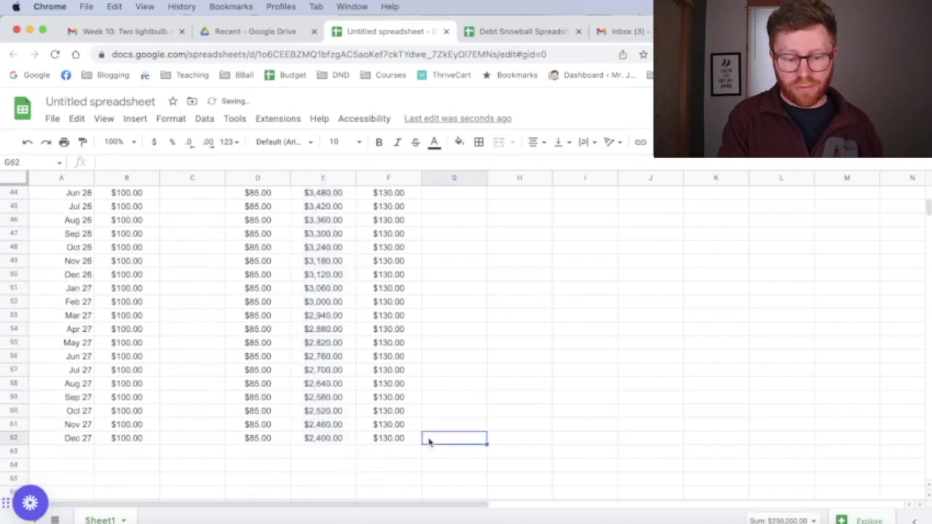
{"action": "left_click", "coordinate": [341, 438]}
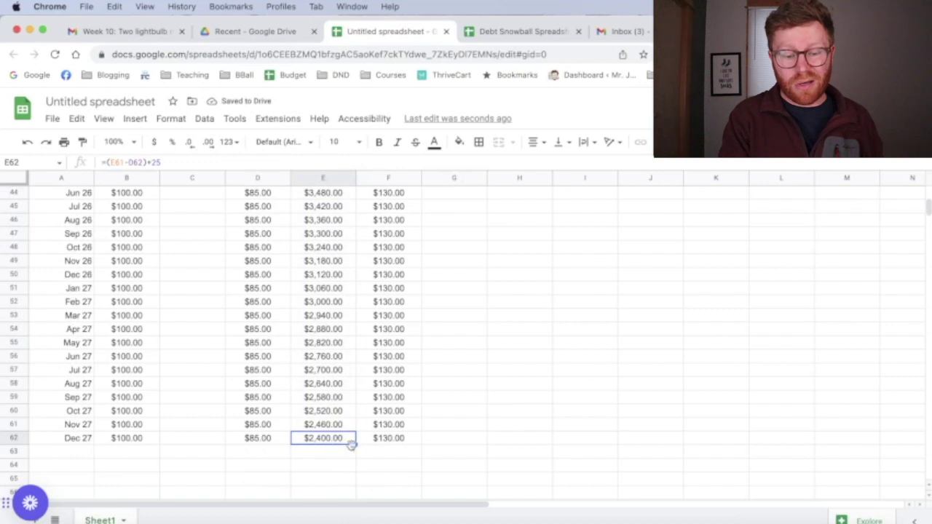
Extend the $85.00 Loan B payments in column D from row 62 down to row 90.
{"action": "left_click", "coordinate": [271, 439]}
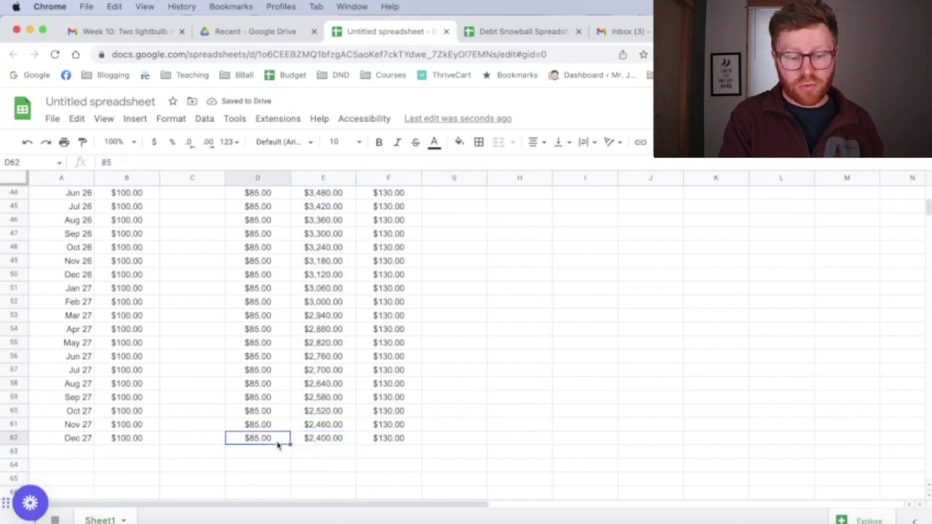
{"action": "scroll", "coordinate": [330, 445], "scroll_direction": "down", "scroll_amount": 5}
{"action": "left_click_drag", "start_coordinate": [289, 262], "coordinate": [284, 493]}
{"action": "scroll", "coordinate": [343, 477], "scroll_direction": "up", "scroll_amount": 8}
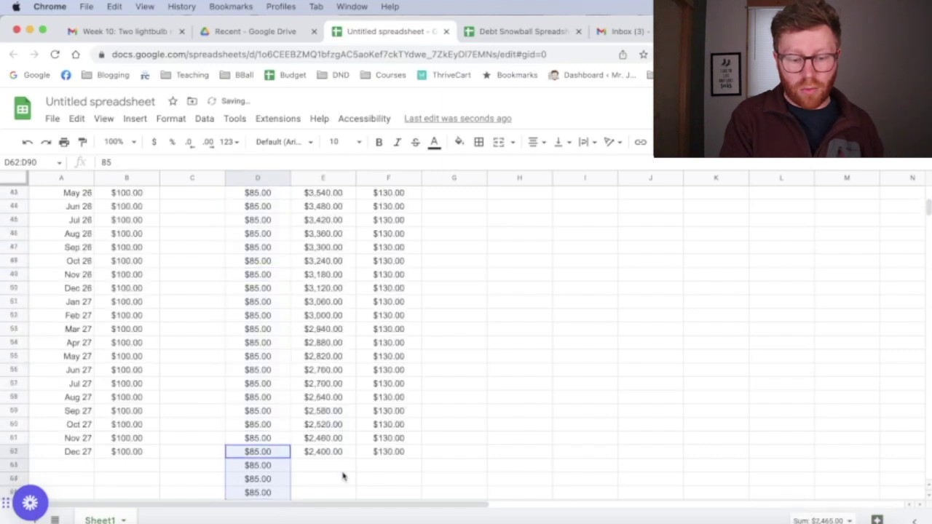
Extend the Loan B balance formula in column E from row 62 down to row 90.
{"action": "left_click", "coordinate": [343, 422]}
{"action": "scroll", "coordinate": [342, 422], "scroll_direction": "down", "scroll_amount": 10}
{"action": "scroll", "coordinate": [347, 291], "scroll_direction": "down", "scroll_amount": 5}
{"action": "left_click", "coordinate": [347, 197], "text": "shift"}
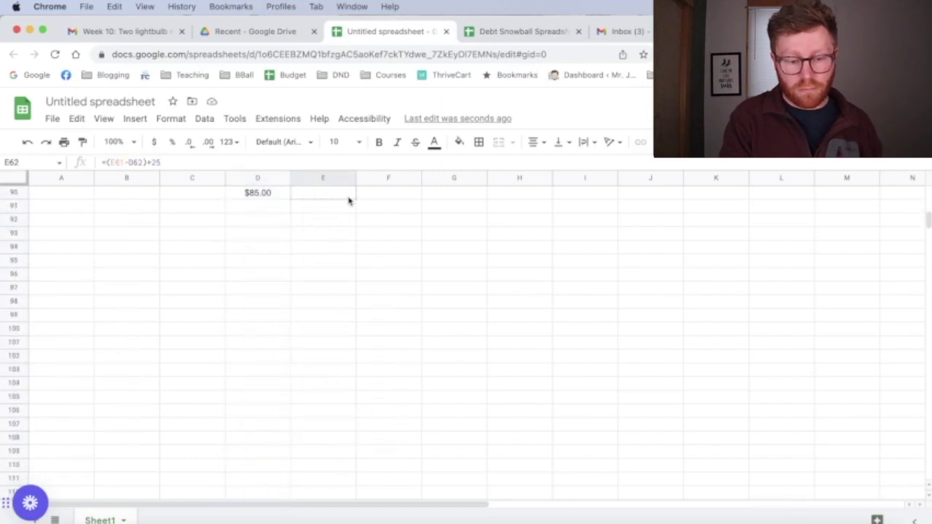
{"action": "key", "text": "ctrl+d"}
Extend both the Loan B payments and balances in columns D and E through row 97.
{"action": "scroll", "coordinate": [368, 252], "scroll_direction": "up", "scroll_amount": 2}
{"action": "left_click", "coordinate": [272, 300]}
{"action": "left_click", "coordinate": [272, 291]}
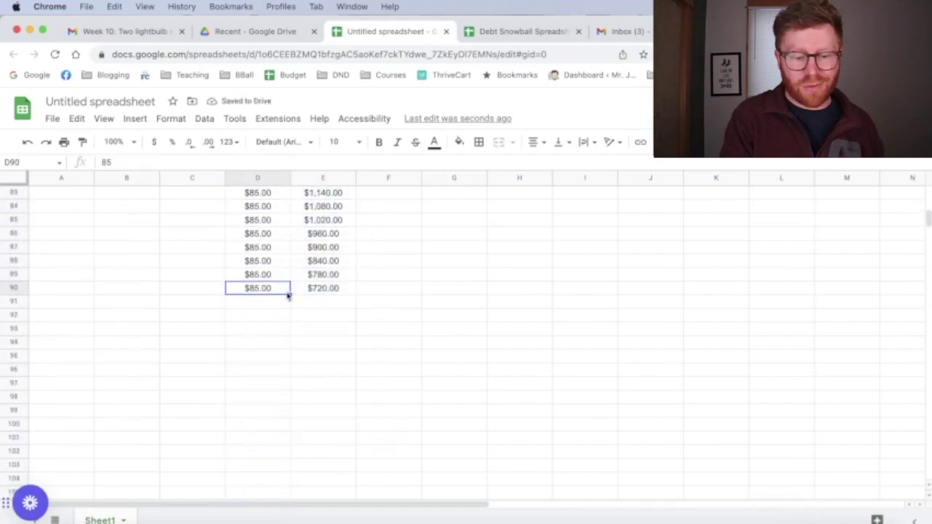
{"action": "left_click_drag", "start_coordinate": [291, 321], "coordinate": [289, 381]}
{"action": "left_click_drag", "start_coordinate": [353, 291], "coordinate": [352, 391]}
Extend the Loan B payments and balances in columns D and E through row 105.
{"action": "left_click", "coordinate": [289, 385]}
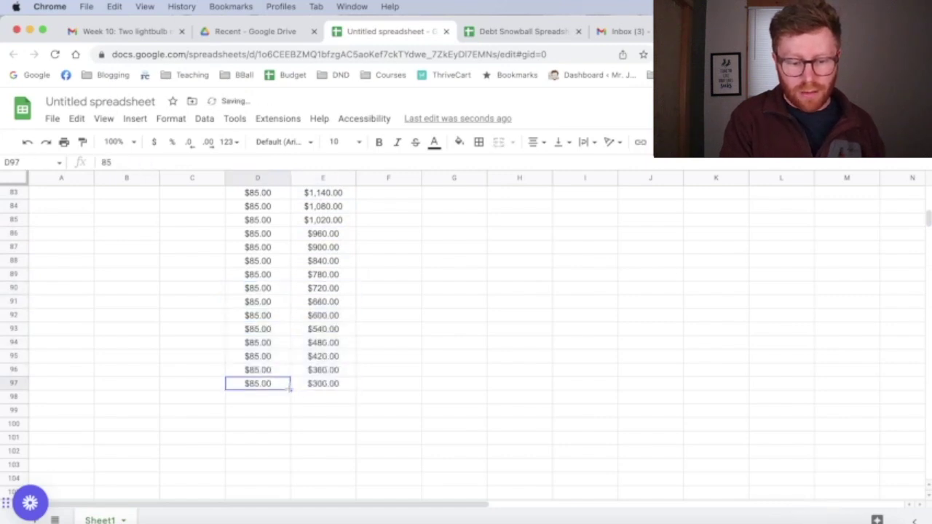
{"action": "left_click_drag", "start_coordinate": [290, 388], "coordinate": [285, 487]}
{"action": "left_click", "coordinate": [342, 384]}
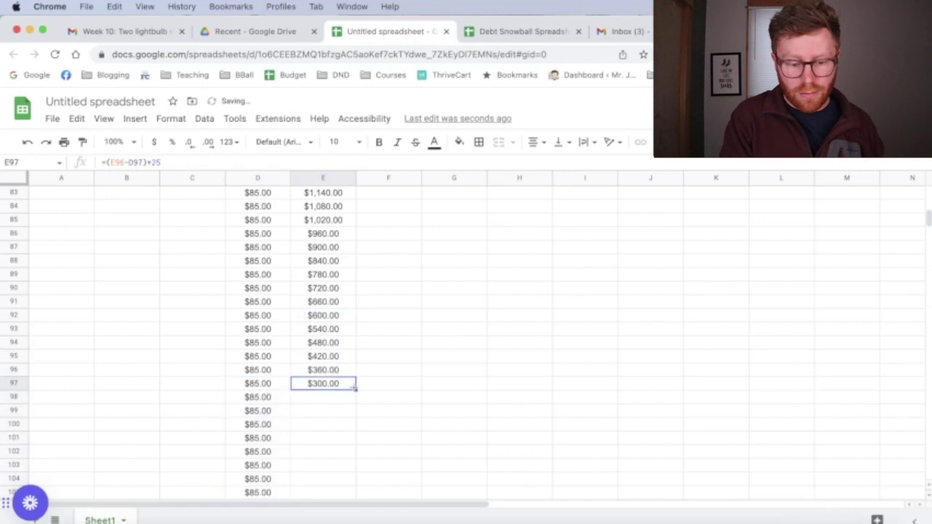
{"action": "left_click_drag", "start_coordinate": [355, 389], "coordinate": [362, 412]}
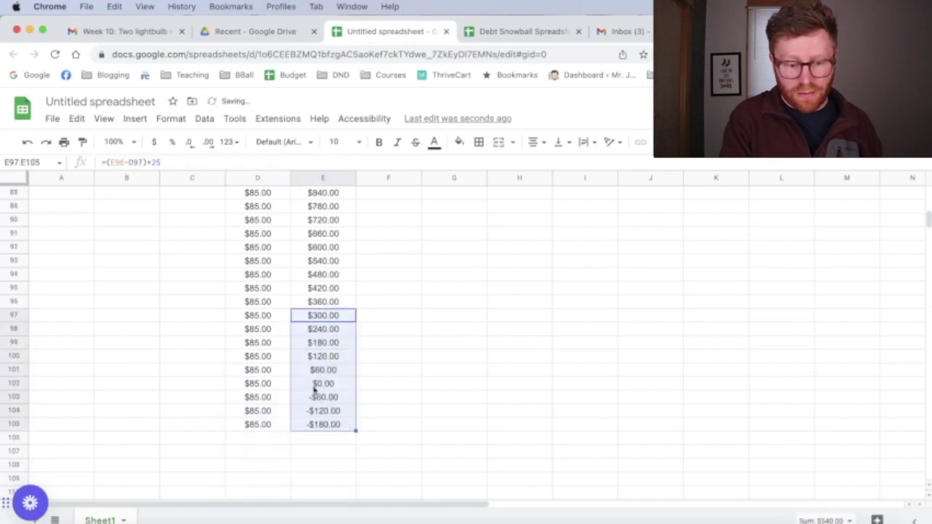
Clear the surplus Loan B payments and balances in D103:E105, below the zero balance.
{"action": "left_click", "coordinate": [314, 386]}
{"action": "left_click_drag", "start_coordinate": [273, 397], "coordinate": [324, 424]}
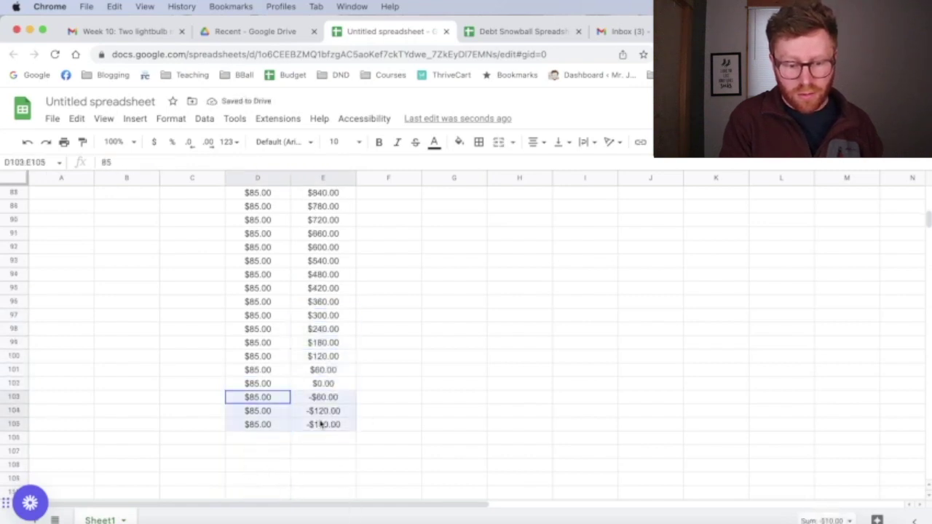
{"action": "key", "text": "Delete"}
{"action": "left_click", "coordinate": [156, 387]}
Extend the monthly dates in column A from row 62 down to row 102.
{"action": "scroll", "coordinate": [156, 391], "scroll_direction": "up", "scroll_amount": 10}
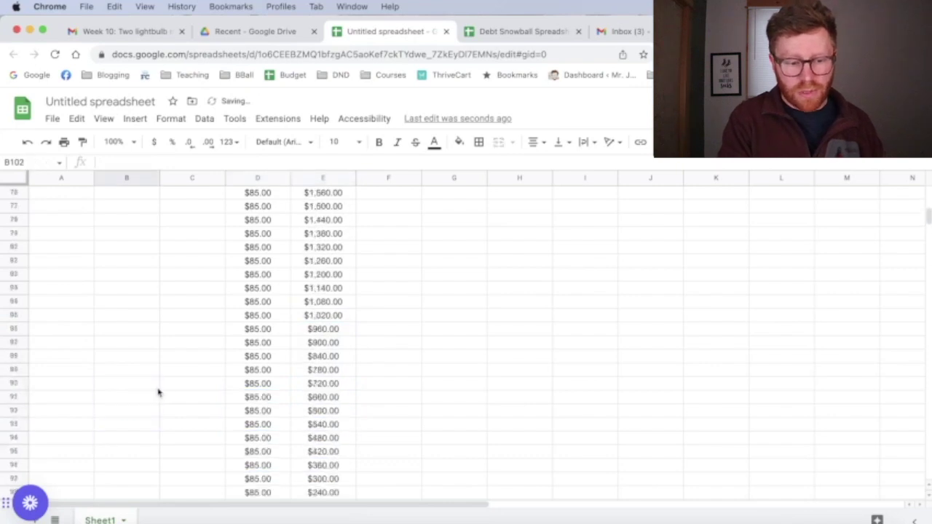
{"action": "left_click", "coordinate": [86, 330]}
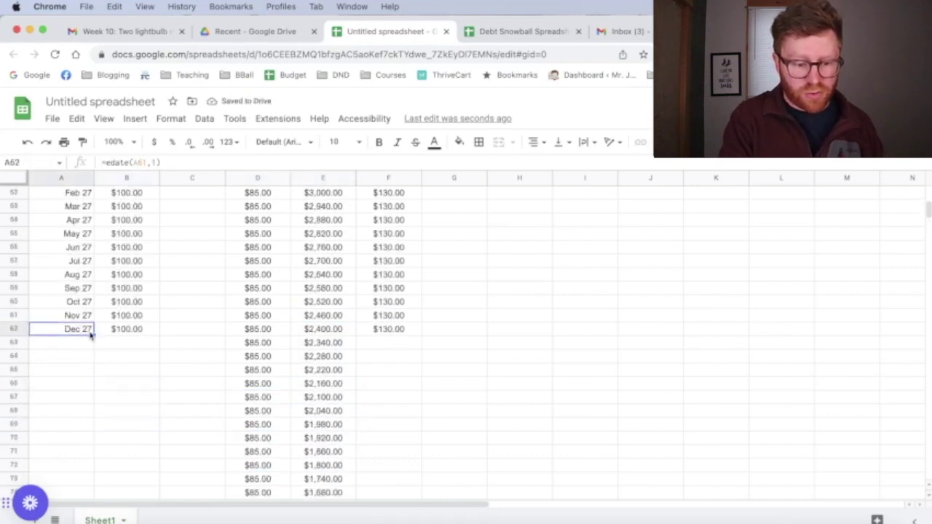
{"action": "left_click_drag", "start_coordinate": [93, 335], "coordinate": [82, 466]}
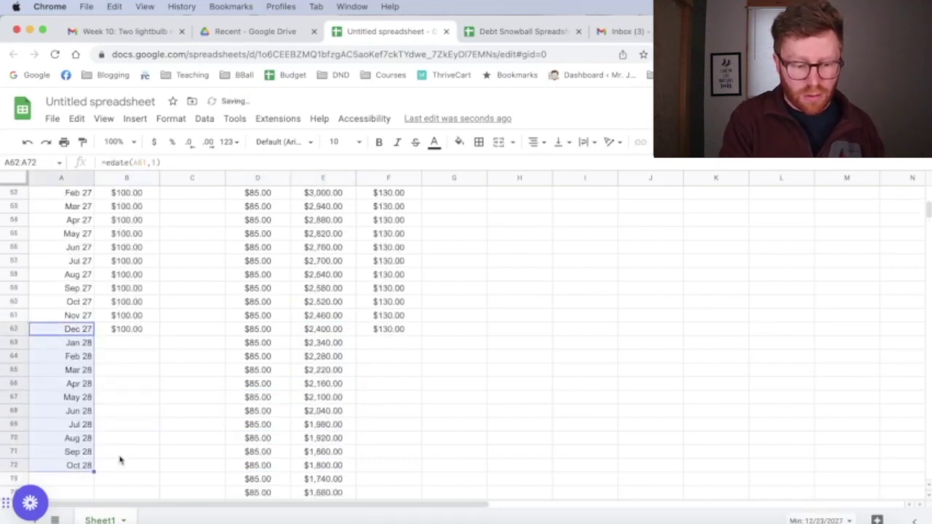
{"action": "scroll", "coordinate": [121, 458], "scroll_direction": "down", "scroll_amount": 3}
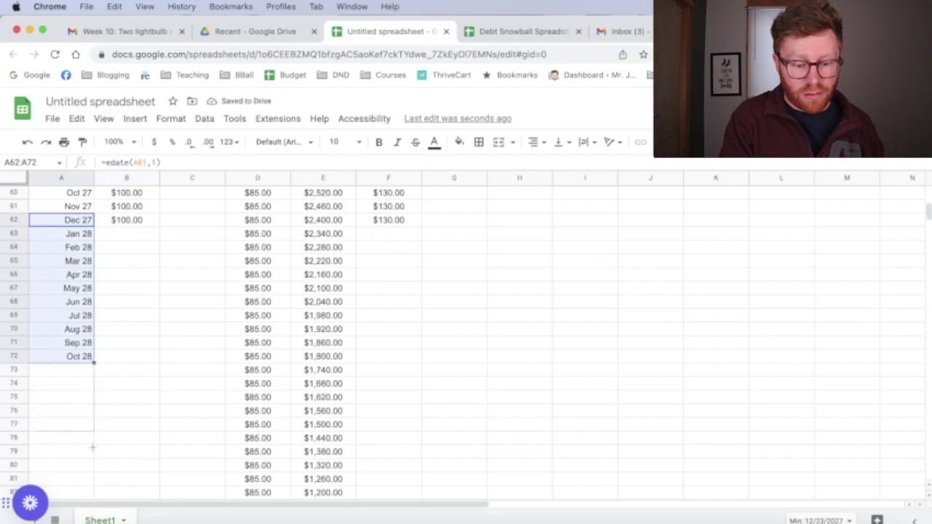
{"action": "scroll", "coordinate": [88, 512], "scroll_direction": "down", "scroll_amount": 9}
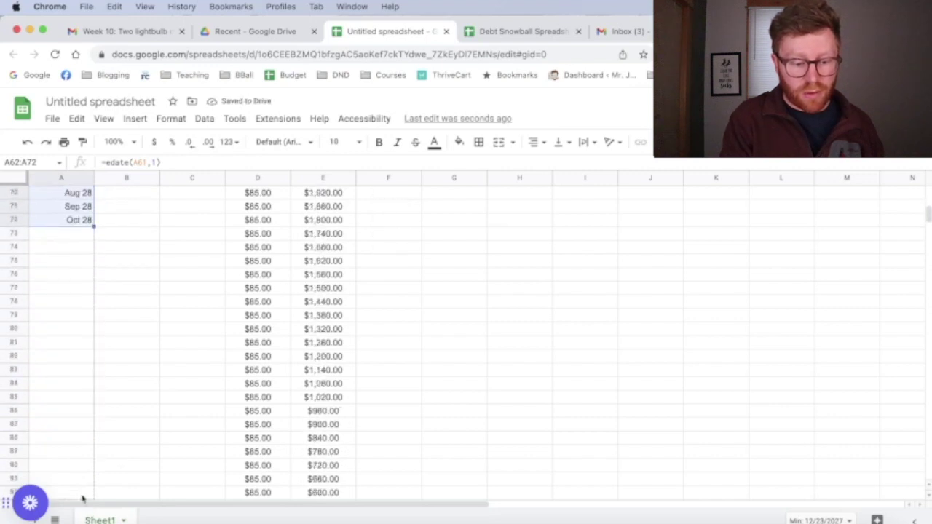
{"action": "left_click_drag", "start_coordinate": [75, 514], "coordinate": [90, 386]}
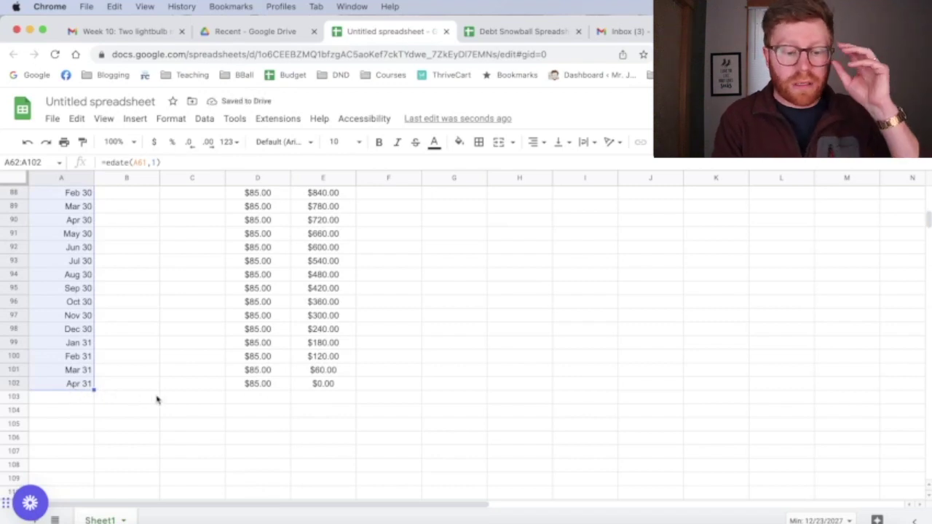
Enter the Loan C balance formula =(G2-F3)+50 in cell G3 for January 2023.
{"action": "left_click", "coordinate": [318, 385]}
{"action": "scroll", "coordinate": [386, 410], "scroll_direction": "up", "scroll_amount": 12}
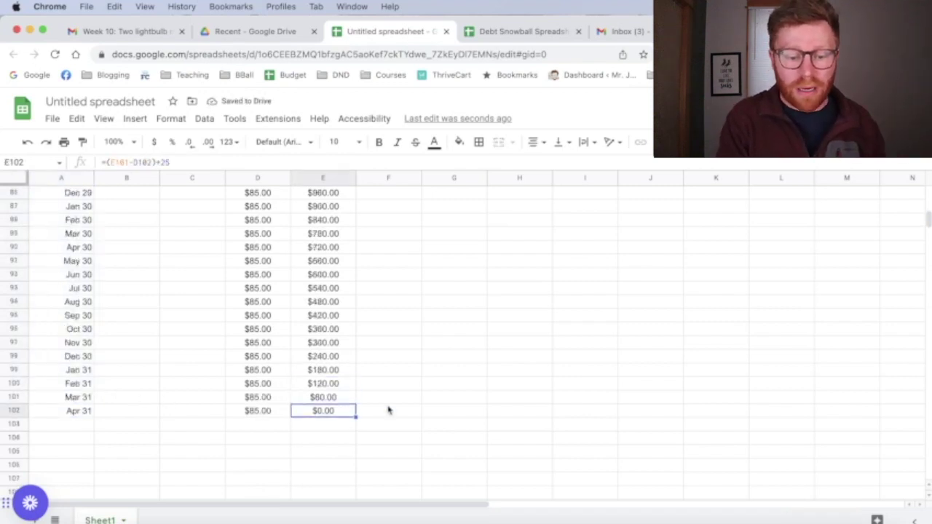
{"action": "scroll", "coordinate": [388, 410], "scroll_direction": "up", "scroll_amount": 18}
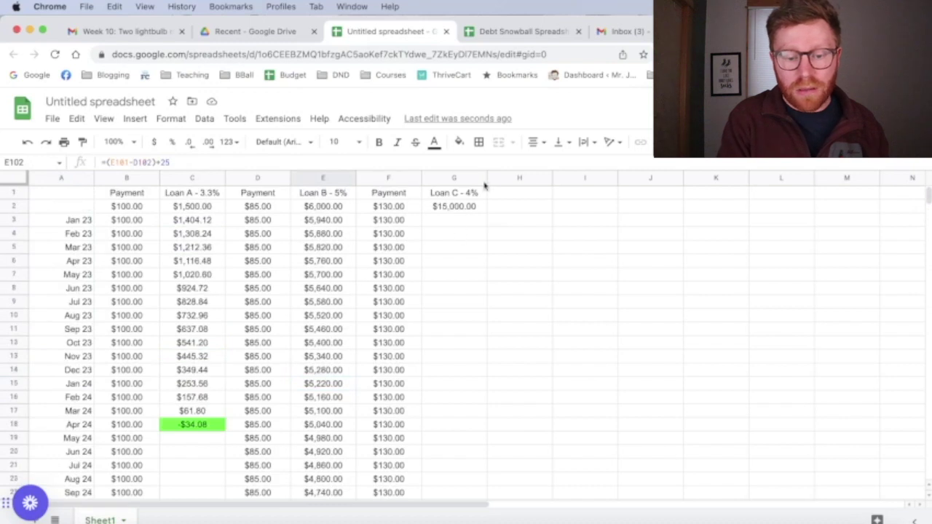
{"action": "left_click", "coordinate": [470, 220]}
{"action": "type", "text": "=("}
{"action": "left_click", "coordinate": [454, 206]}
{"action": "type", "text": "-"}
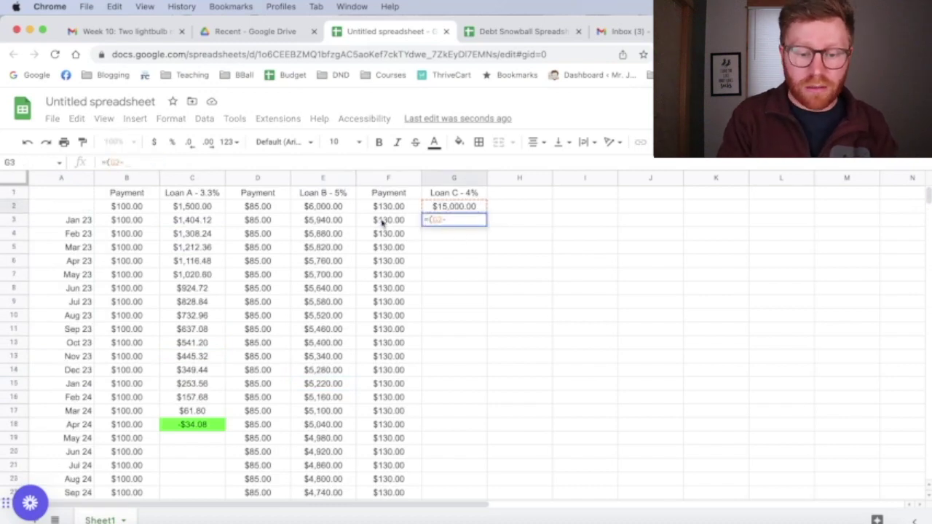
{"action": "left_click", "coordinate": [382, 220]}
{"action": "type", "text": ")+50"}
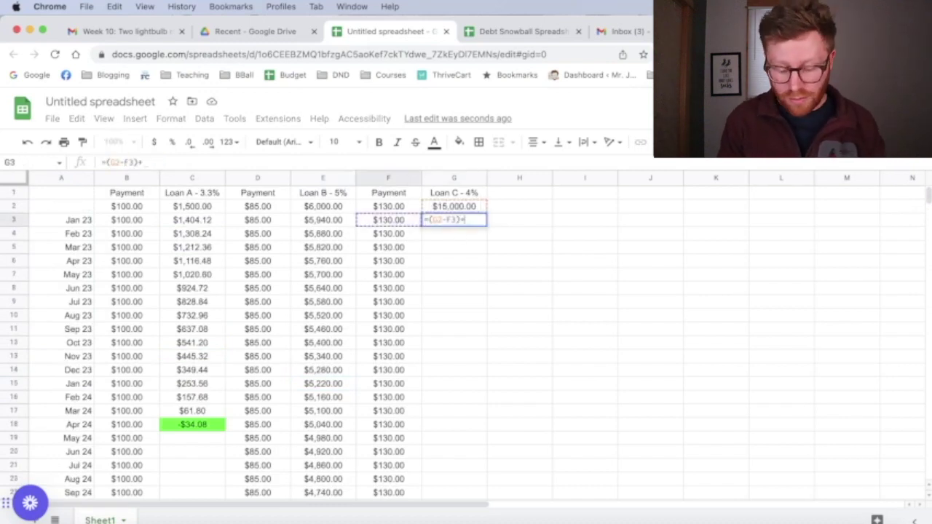
{"action": "key", "text": "Return"}
Extend the Loan C balance formula in column G and the $130.00 payments in column F down past row 123.
{"action": "key", "text": "Up"}
{"action": "left_click_drag", "start_coordinate": [487, 226], "coordinate": [454, 498]}
{"action": "left_click", "coordinate": [389, 328]}
{"action": "left_click_drag", "start_coordinate": [419, 336], "coordinate": [506, 418]}
{"action": "left_click", "coordinate": [508, 421]}
Freeze the first row of the sheet so the loan headers stay in view.
{"action": "scroll", "coordinate": [508, 421], "scroll_direction": "up", "scroll_amount": 20}
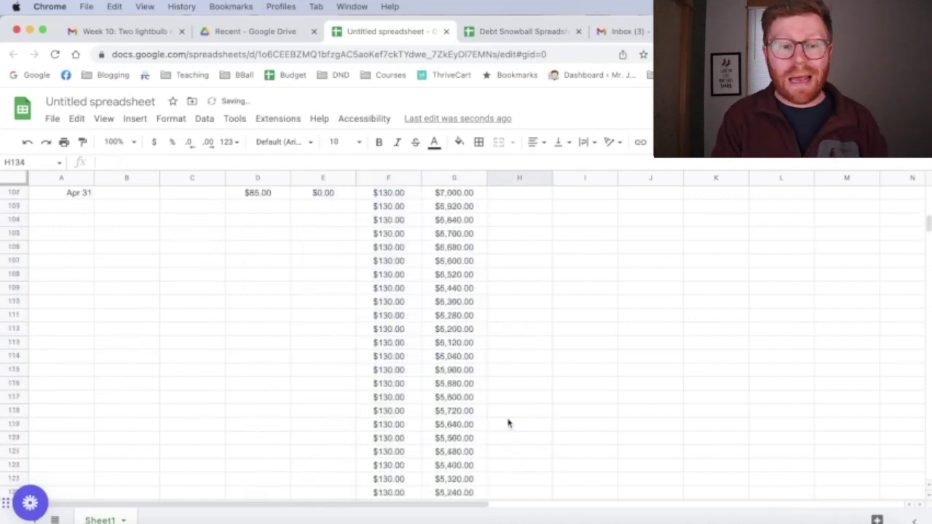
{"action": "scroll", "coordinate": [507, 422], "scroll_direction": "up", "scroll_amount": 19}
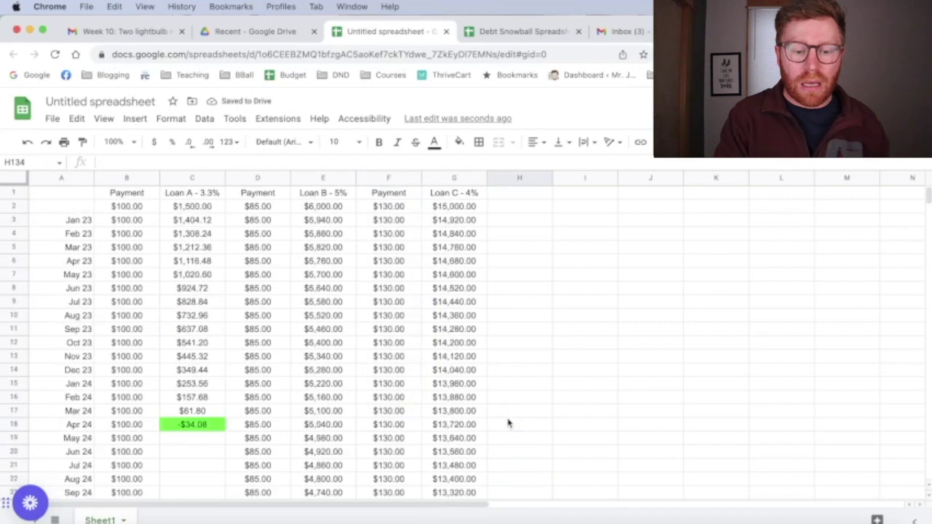
{"action": "left_click", "coordinate": [104, 119]}
{"action": "mouse_move", "coordinate": [129, 164]}
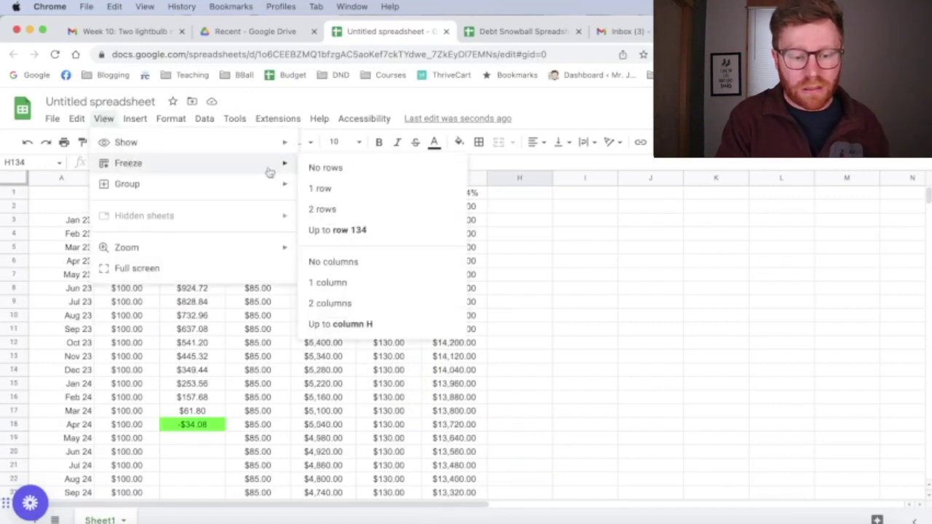
{"action": "left_click", "coordinate": [330, 188]}
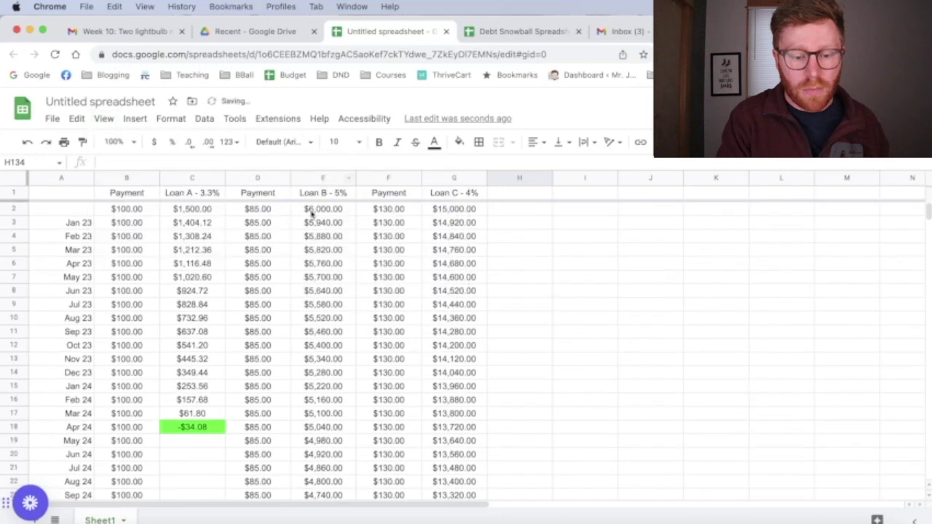
{"action": "left_click", "coordinate": [307, 237]}
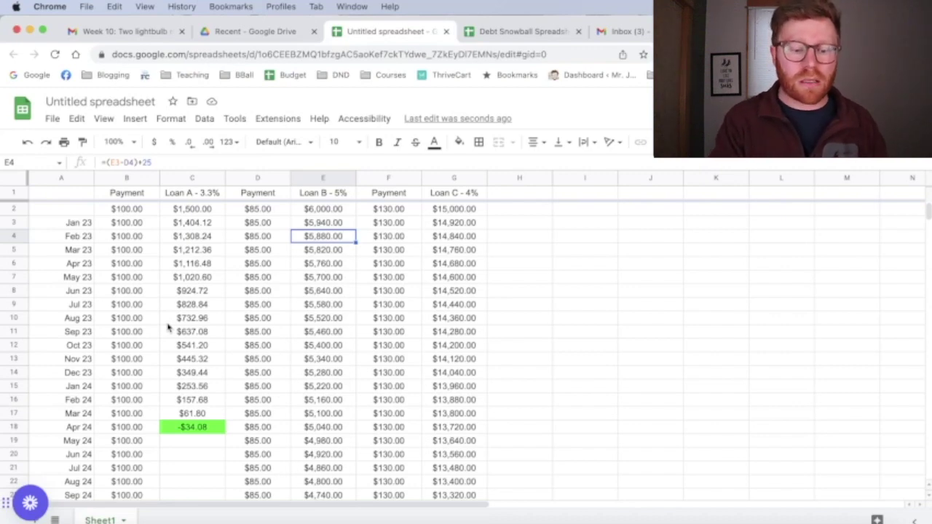
Set the May 2024 Loan B payment in D19 to 185, the month after Loan A's green payoff cell.
{"action": "scroll", "coordinate": [243, 406], "scroll_direction": "down", "scroll_amount": 1}
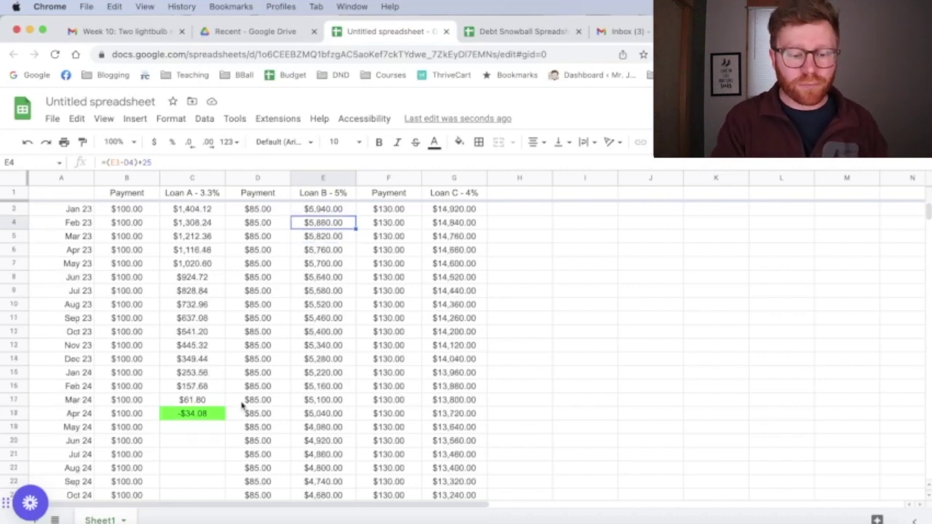
{"action": "left_click", "coordinate": [201, 417]}
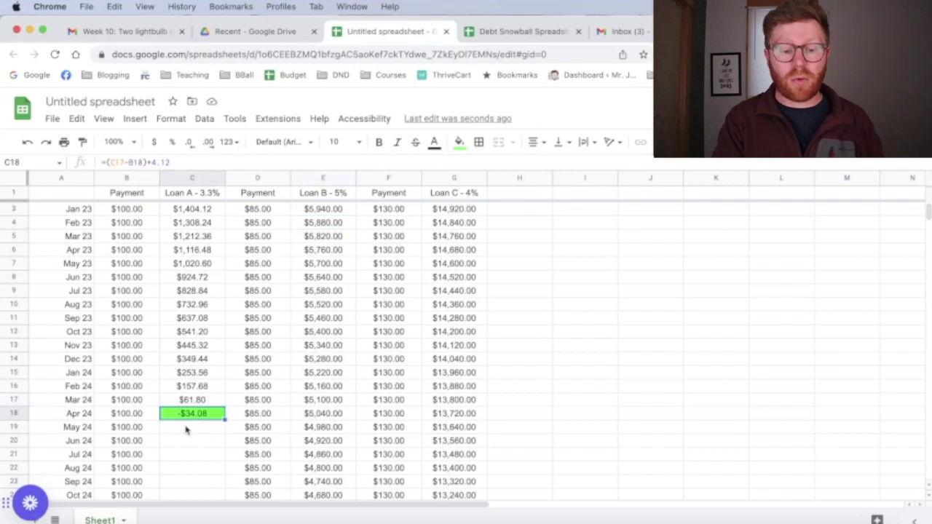
{"action": "left_click", "coordinate": [266, 431]}
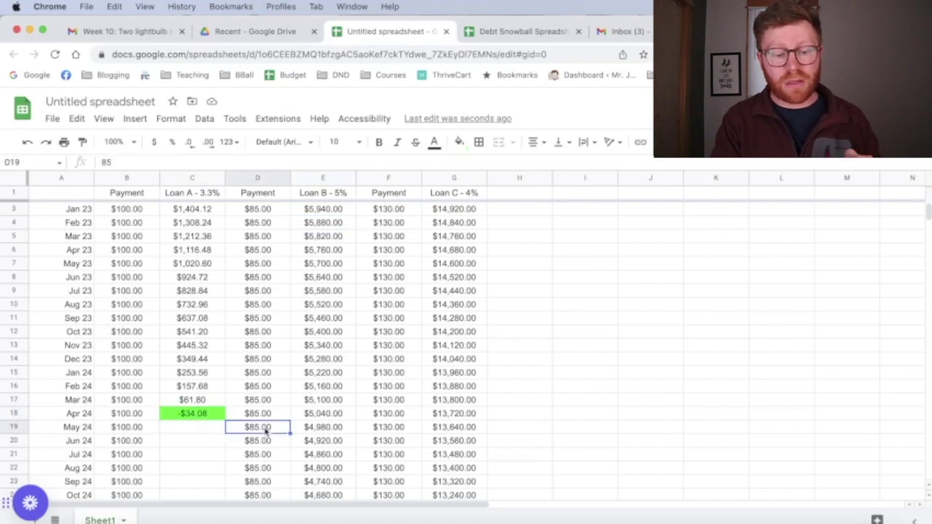
{"action": "type", "text": "18"}
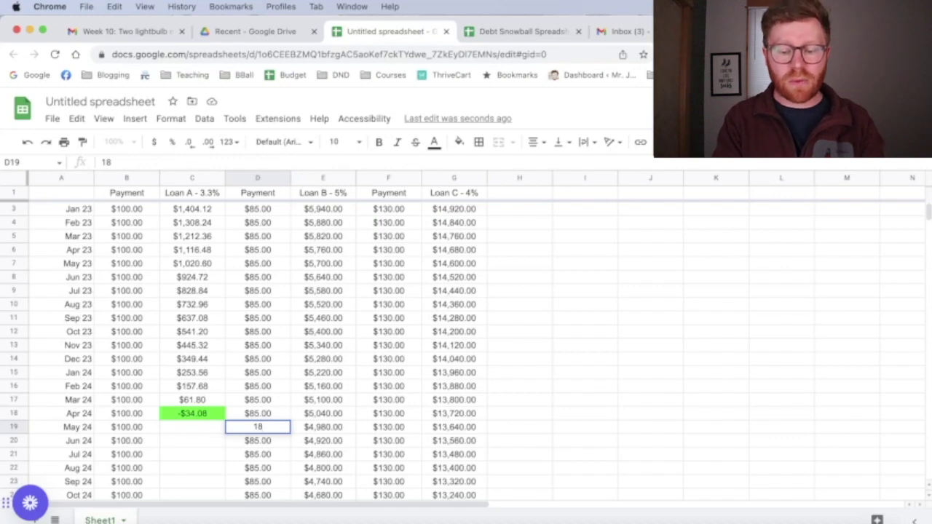
{"action": "type", "text": "5"}
{"action": "key", "text": "Return"}
Fill the $185.00 Loan B payment in column D from row 19 down to row 65.
{"action": "left_click", "coordinate": [286, 432]}
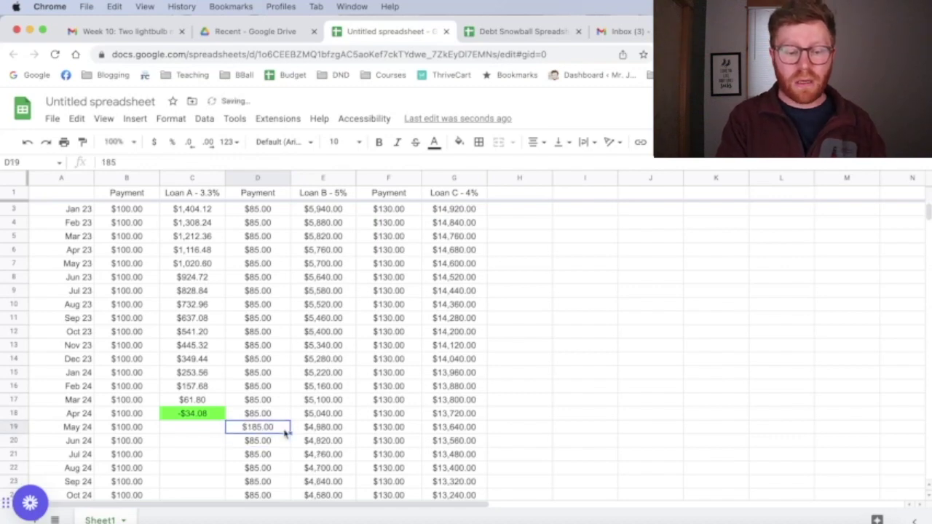
{"action": "scroll", "coordinate": [284, 452], "scroll_direction": "down", "scroll_amount": 15}
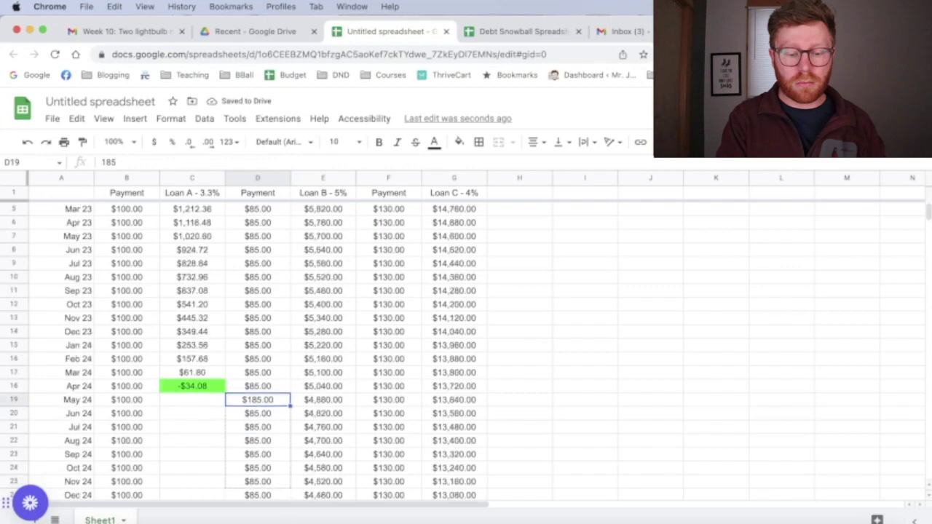
{"action": "left_click", "coordinate": [275, 470], "text": "shift"}
{"action": "key", "text": "ctrl+d"}
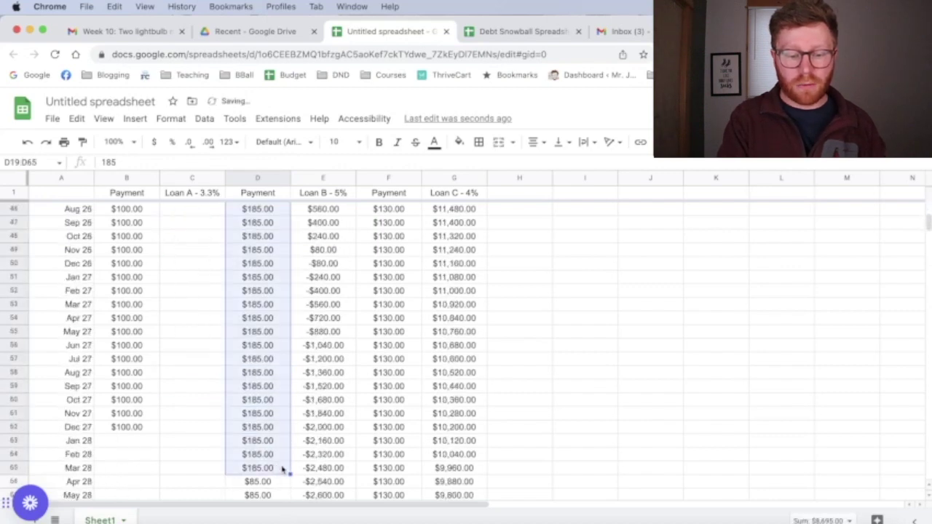
Highlight the first negative Loan B balance, cell E50 for December 2026, with a bright green fill.
{"action": "scroll", "coordinate": [290, 462], "scroll_direction": "up", "scroll_amount": 2}
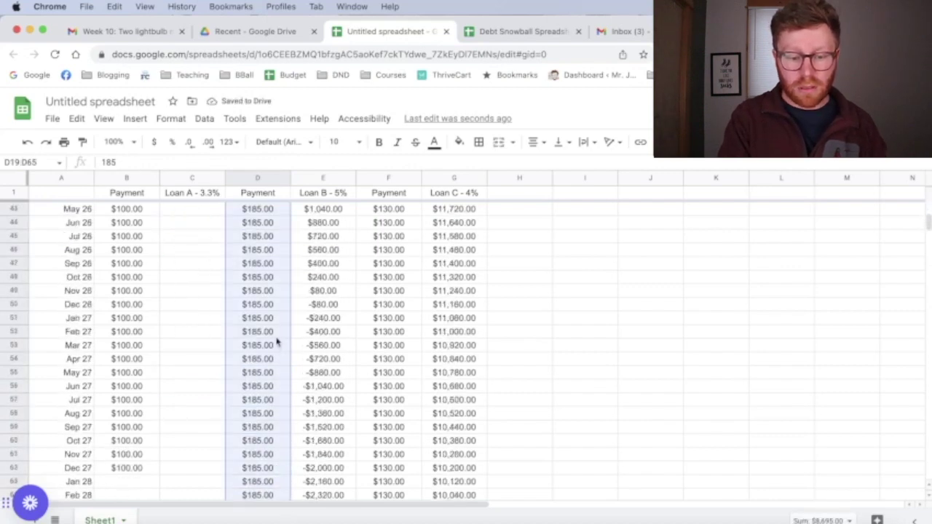
{"action": "left_click", "coordinate": [325, 309]}
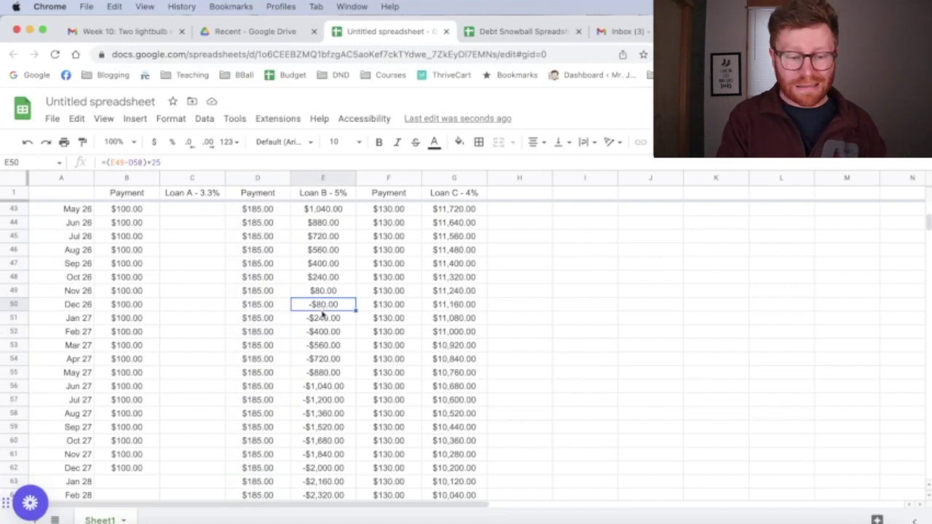
{"action": "scroll", "coordinate": [323, 315], "scroll_direction": "down", "scroll_amount": 15}
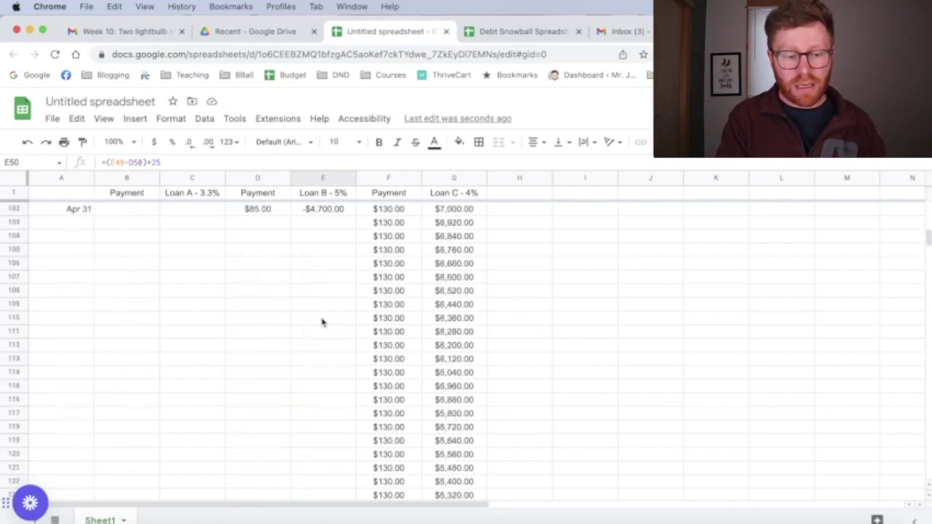
{"action": "scroll", "coordinate": [322, 321], "scroll_direction": "up", "scroll_amount": 2}
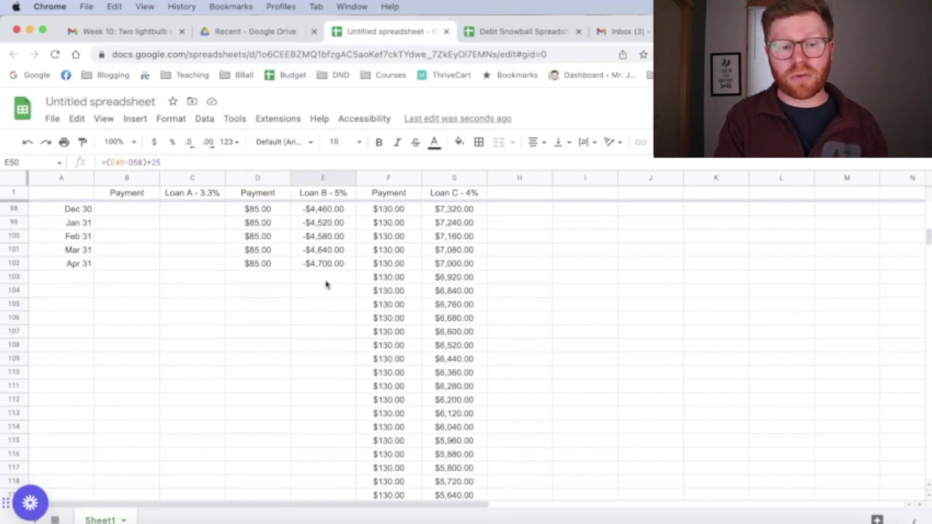
{"action": "scroll", "coordinate": [326, 287], "scroll_direction": "up", "scroll_amount": 9}
{"action": "scroll", "coordinate": [325, 294], "scroll_direction": "up", "scroll_amount": 5}
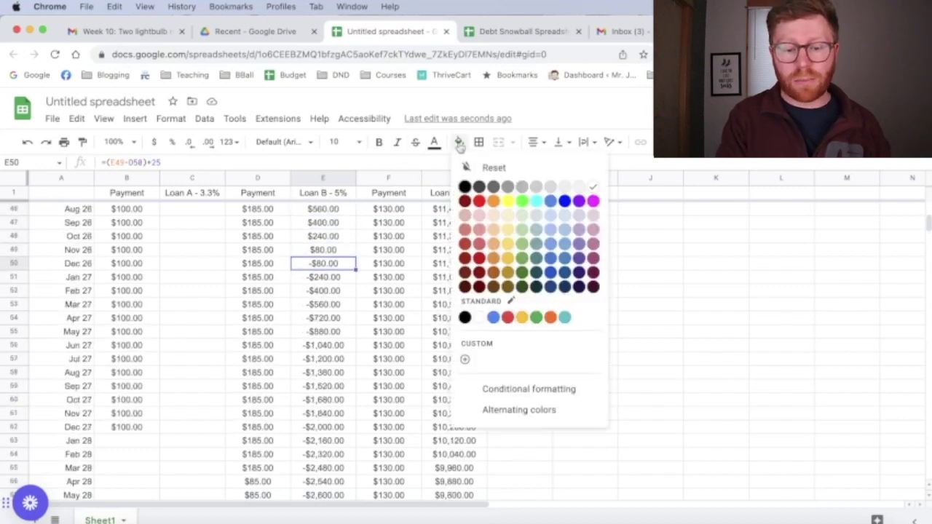
{"action": "left_click", "coordinate": [459, 143]}
{"action": "left_click", "coordinate": [522, 201]}
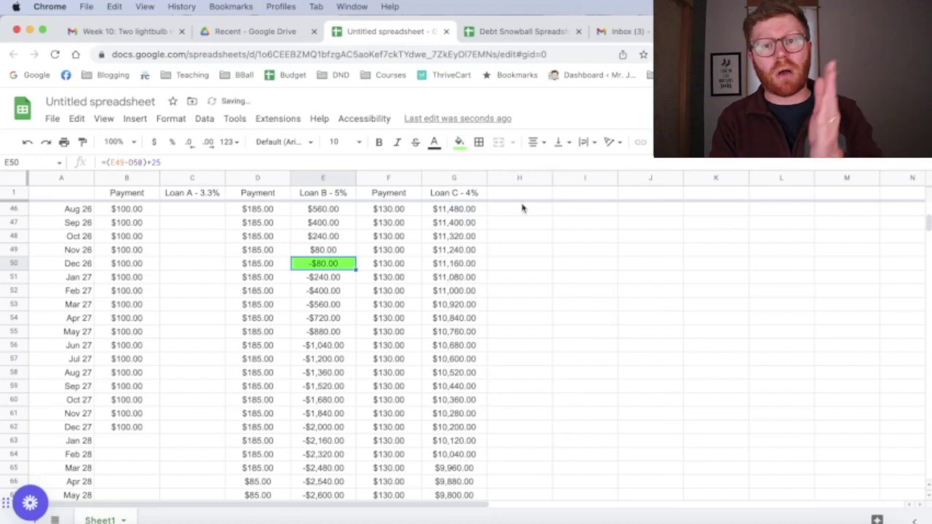
Set the January 2027 Loan C payment in F51 to 315, the month after Loan B's payoff.
{"action": "left_click", "coordinate": [340, 296]}
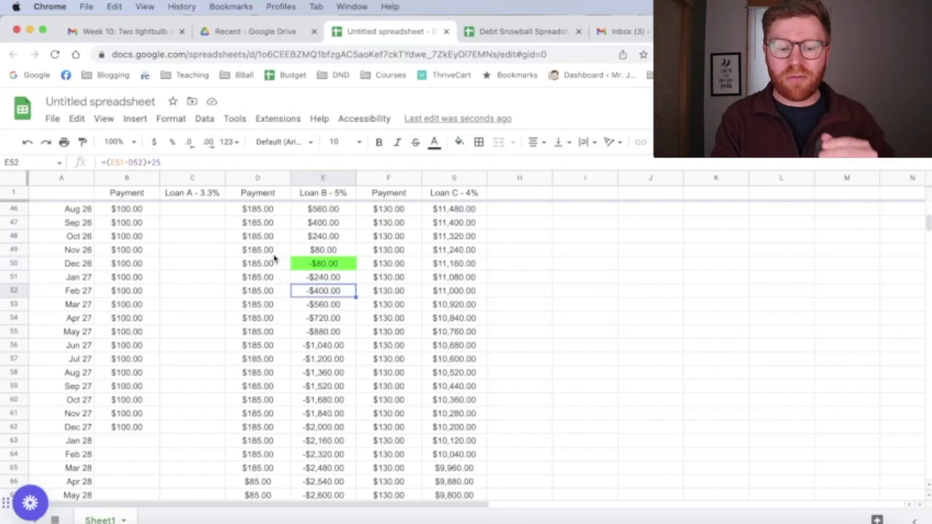
{"action": "left_click", "coordinate": [274, 281]}
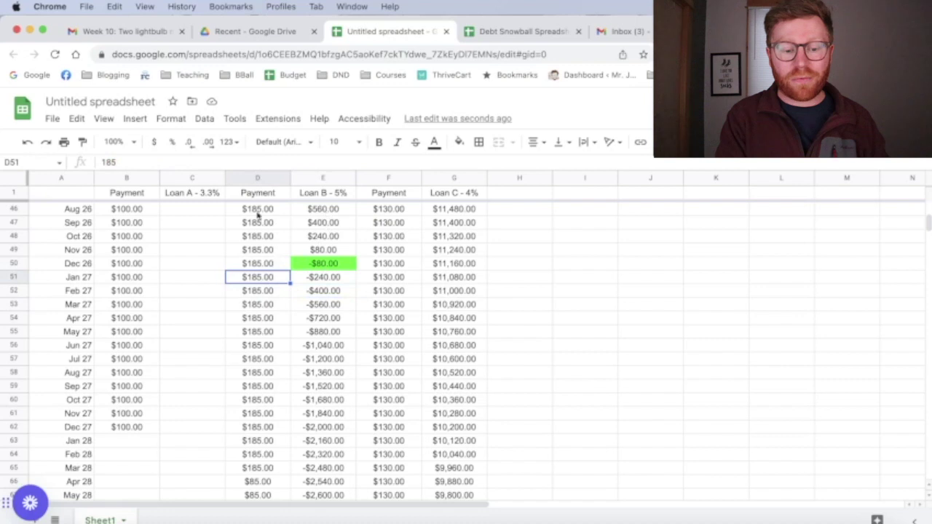
{"action": "left_click", "coordinate": [391, 280]}
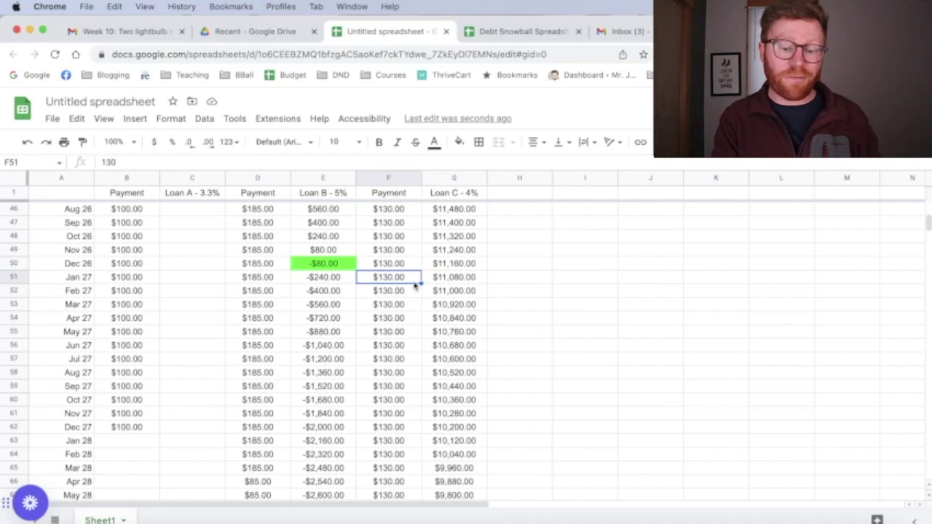
{"action": "type", "text": "315"}
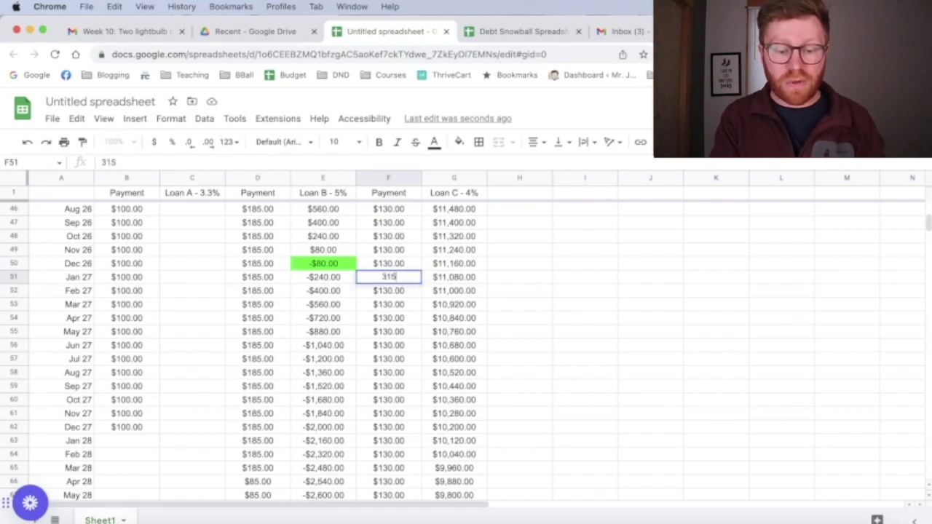
{"action": "key", "text": "Return"}
Fill the $315.00 Loan C payment in column F from row 51 down to row 116.
{"action": "left_click", "coordinate": [402, 281]}
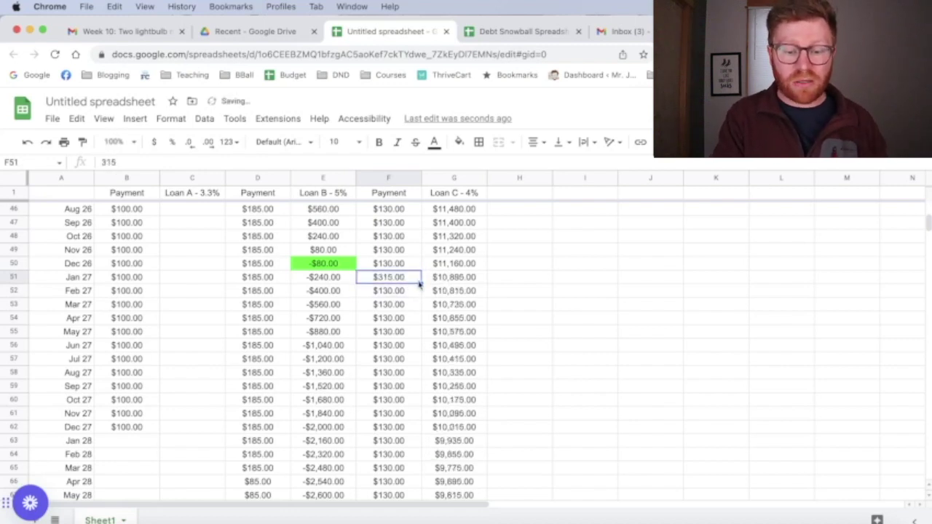
{"action": "left_click_drag", "start_coordinate": [421, 285], "coordinate": [408, 442]}
{"action": "scroll", "coordinate": [484, 420], "scroll_direction": "up", "scroll_amount": 5}
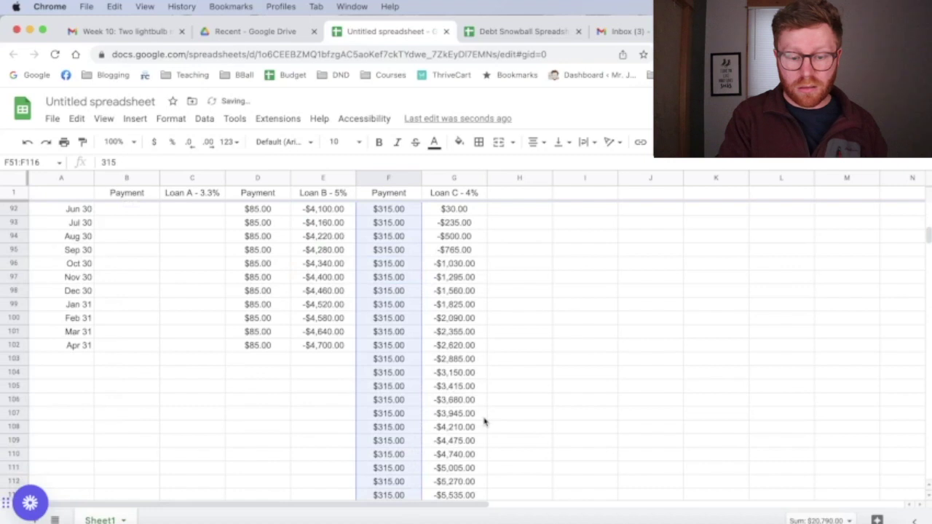
Highlight the first negative Loan C balance, cell G93 for July 2030, with a bright green fill.
{"action": "left_click", "coordinate": [459, 308]}
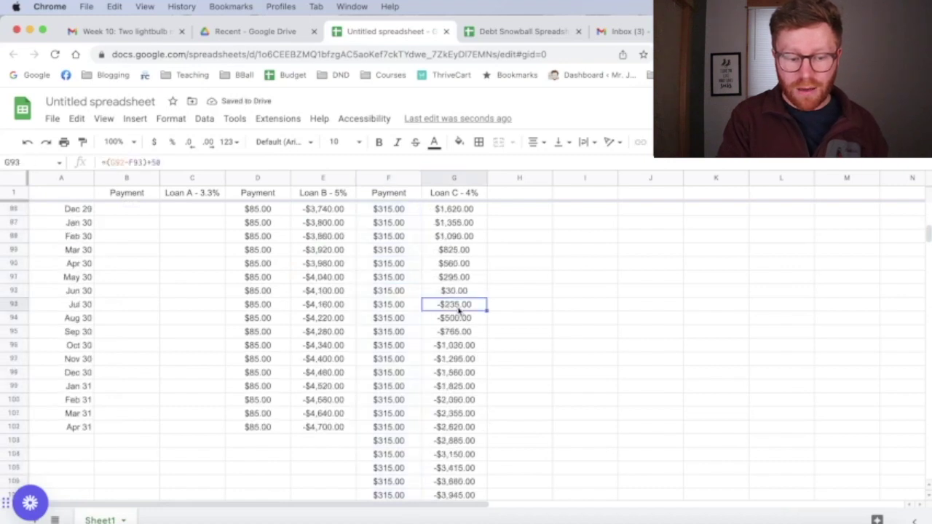
{"action": "left_click", "coordinate": [459, 144]}
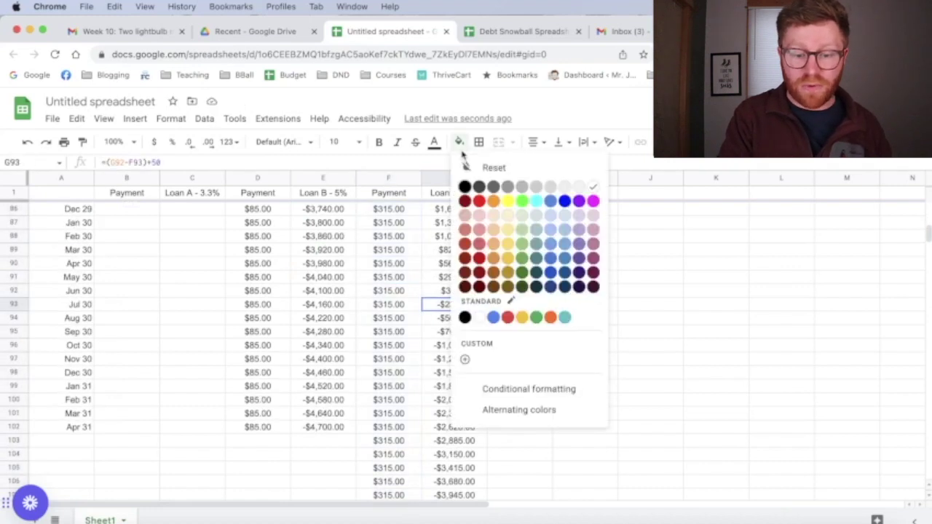
{"action": "left_click", "coordinate": [521, 202]}
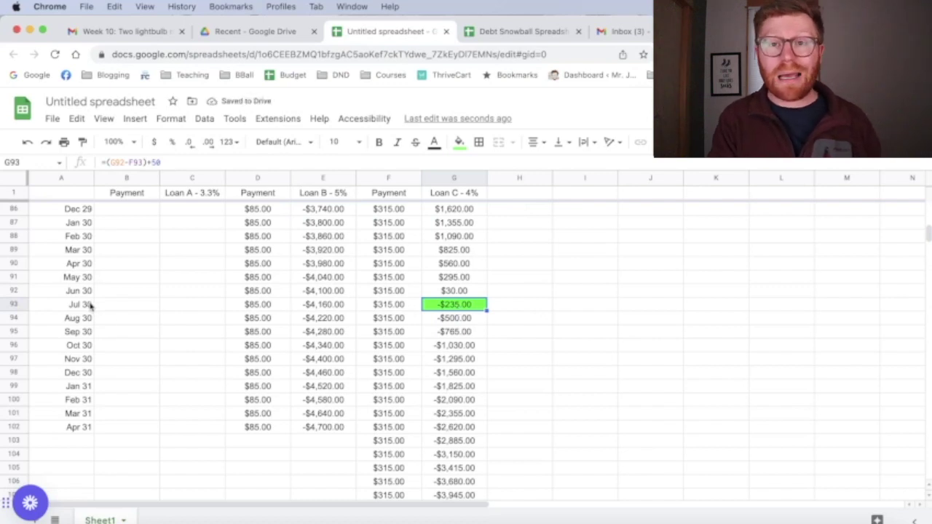
Examine the schedule from the 2023 rows through the Loan A, B and C payoff months to the last Loan C balance in G133.
{"action": "scroll", "coordinate": [188, 324], "scroll_direction": "up", "scroll_amount": 5}
{"action": "scroll", "coordinate": [188, 324], "scroll_direction": "up", "scroll_amount": 15}
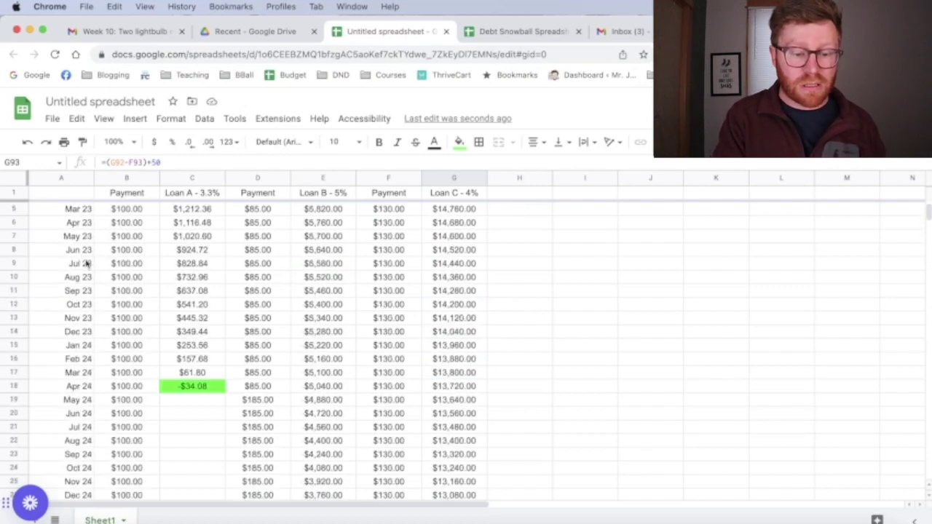
{"action": "scroll", "coordinate": [108, 326], "scroll_direction": "down", "scroll_amount": 20}
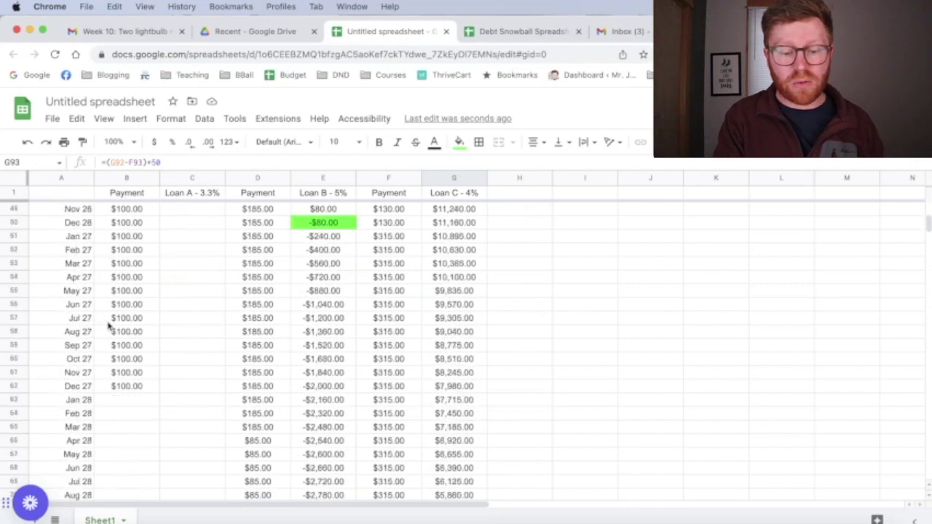
{"action": "scroll", "coordinate": [108, 327], "scroll_direction": "down", "scroll_amount": 14}
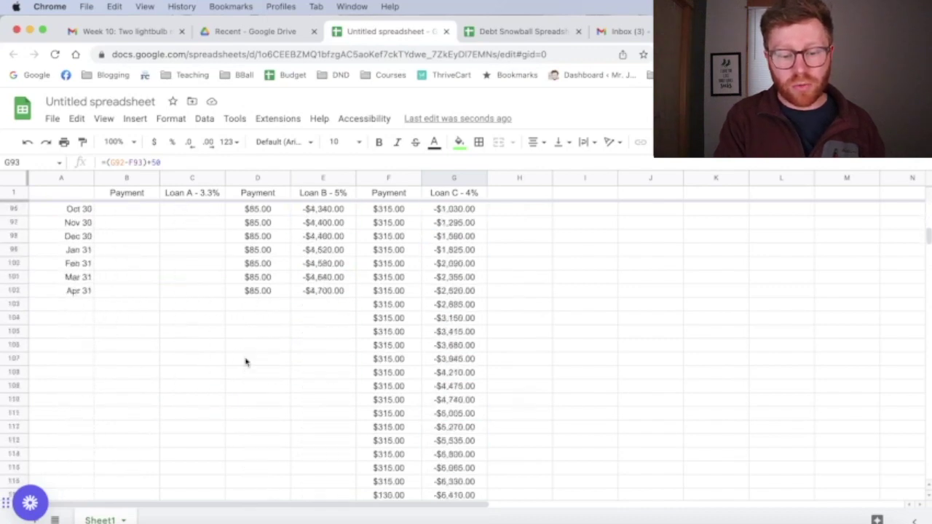
{"action": "scroll", "coordinate": [474, 386], "scroll_direction": "down", "scroll_amount": 3}
{"action": "left_click", "coordinate": [455, 358]}
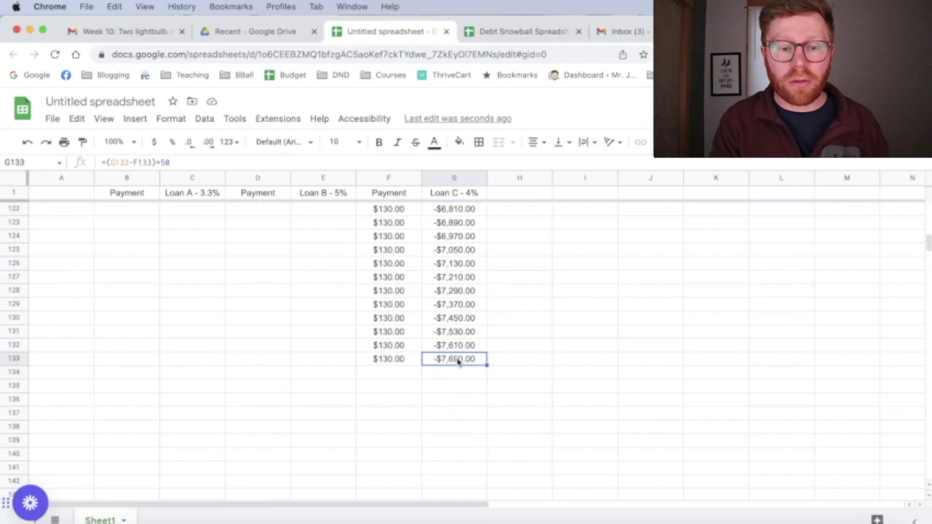
{"action": "scroll", "coordinate": [458, 361], "scroll_direction": "up", "scroll_amount": 7}
{"action": "scroll", "coordinate": [458, 362], "scroll_direction": "up", "scroll_amount": 8}
{"action": "scroll", "coordinate": [458, 361], "scroll_direction": "down", "scroll_amount": 1}
{"action": "left_click", "coordinate": [459, 373]}
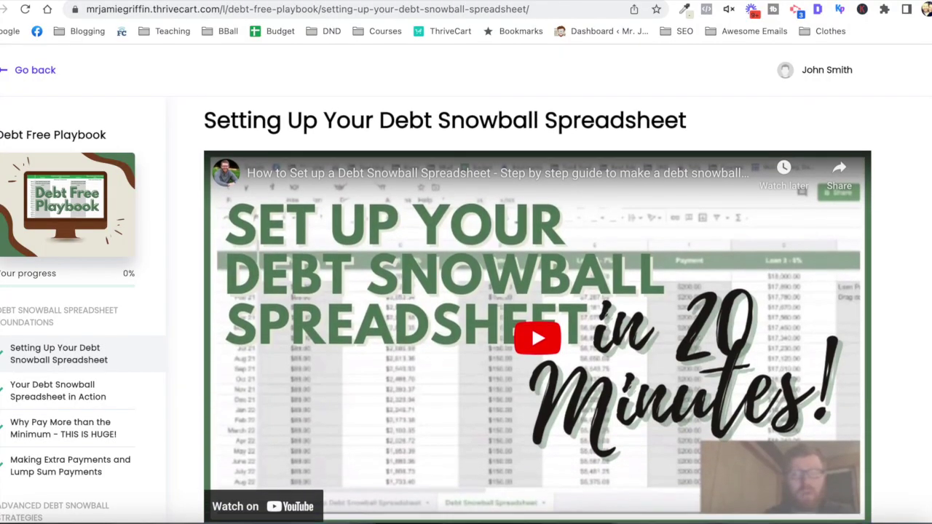
View the download options below the Setting Up Your Debt Snowball Spreadsheet lesson video on the Debt Free Playbook course page.
{"action": "scroll", "coordinate": [537, 313], "scroll_direction": "down", "scroll_amount": 3}
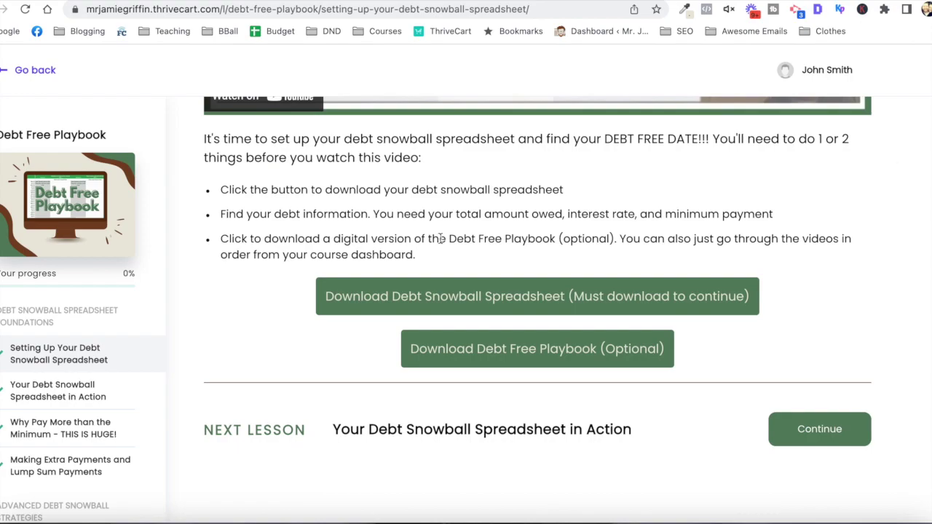